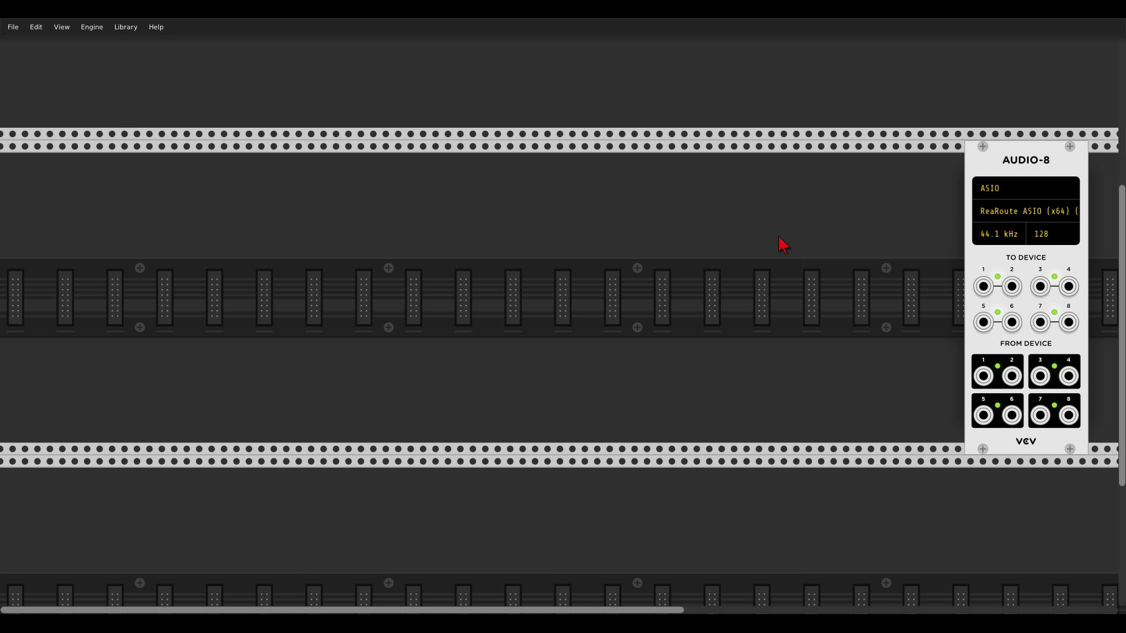
# - Add a VCV SEQ-3 module to the rack and shift it away from AUDIO-8 to leave room beside it
pyautogui.rightClick(610, 294)
pyautogui.write('vcv')
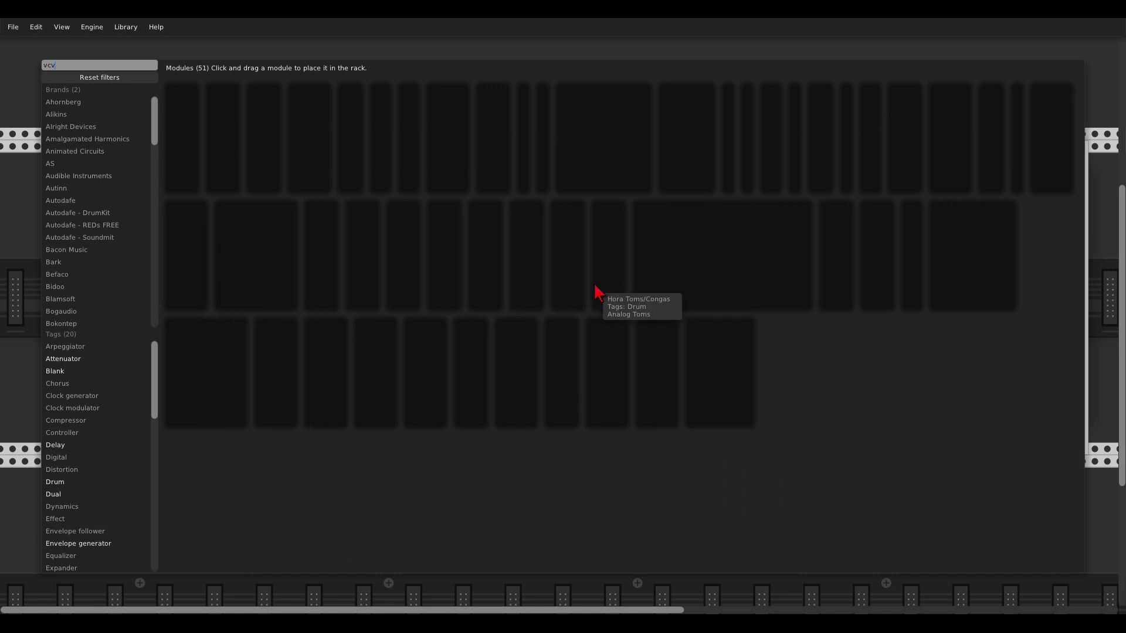
pyautogui.moveTo(621, 111); pyautogui.dragTo(425, 237)
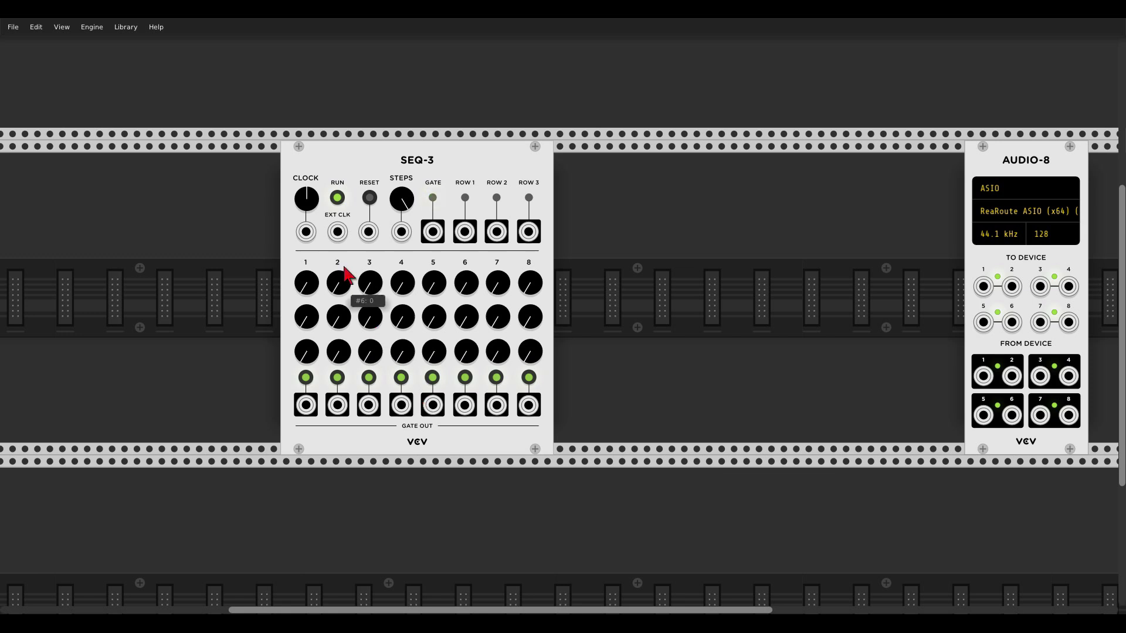
pyautogui.moveTo(307, 198)
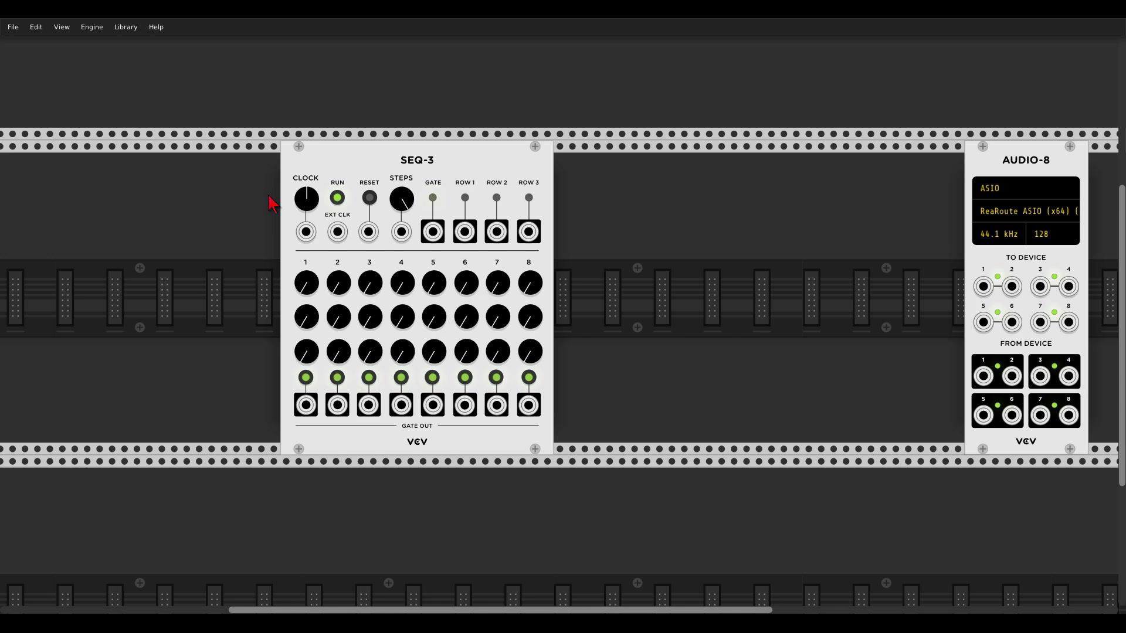
pyautogui.moveTo(400, 201)
pyautogui.moveTo(402, 182); pyautogui.dragTo(316, 181)
# - Add a VCO-1 module directly after SEQ-3 with its waveform mode set to analog
pyautogui.rightClick(510, 226)
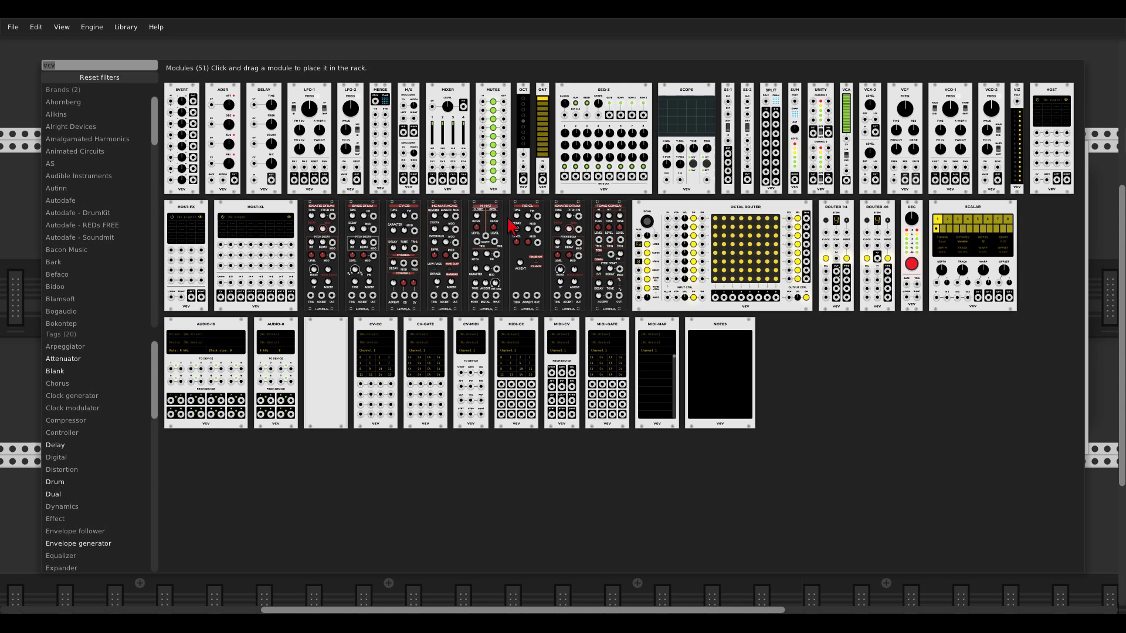
pyautogui.moveTo(950, 138); pyautogui.dragTo(511, 186)
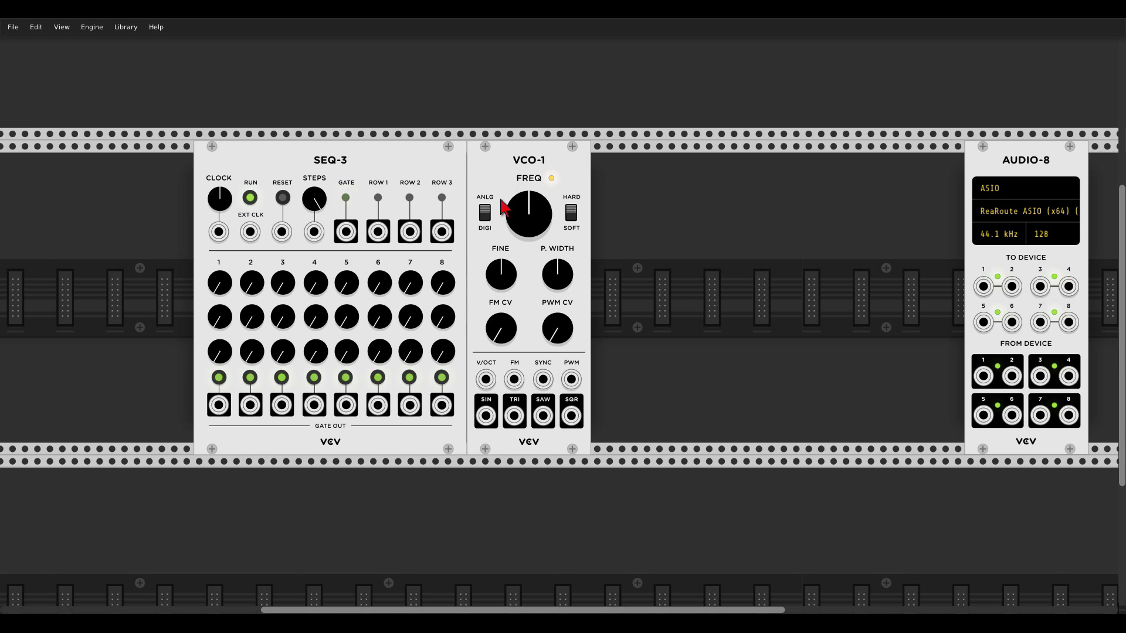
pyautogui.click(486, 214)
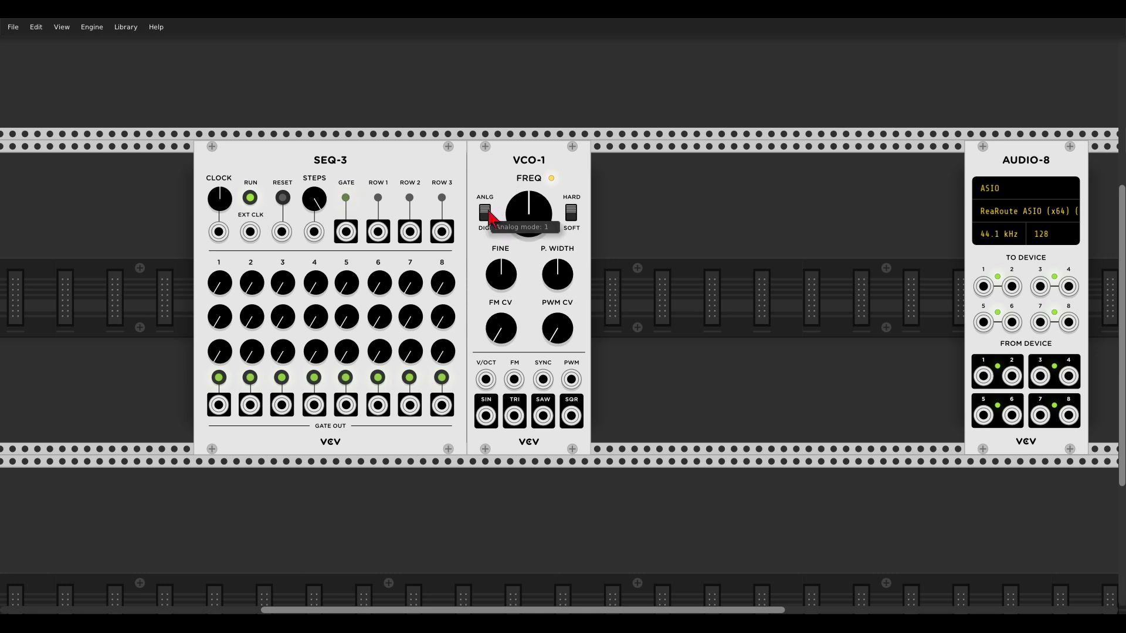
# - Add a Scope module next to VCO-1 and patch VCO-1's TRI output into the Scope's X IN
pyautogui.rightClick(633, 245)
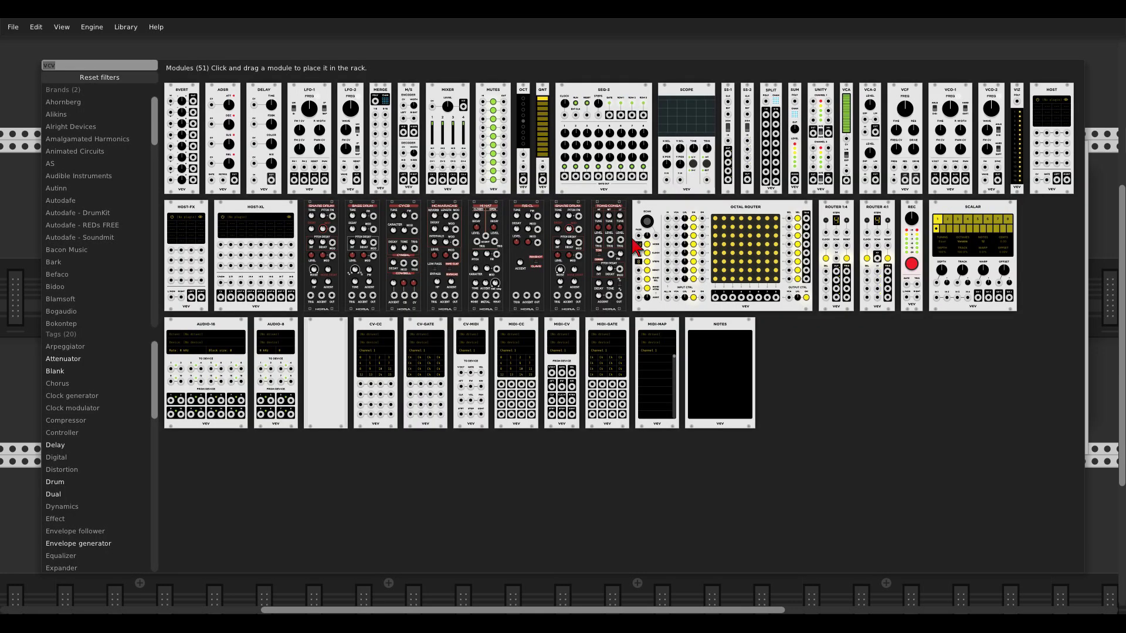
pyautogui.moveTo(679, 126); pyautogui.dragTo(609, 191)
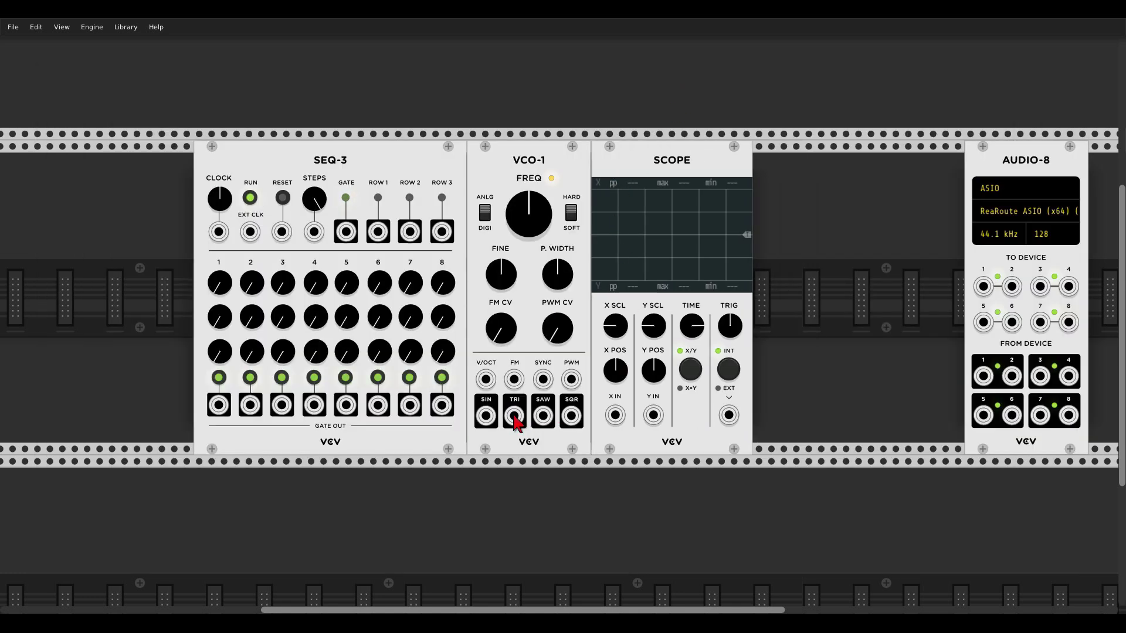
pyautogui.scroll(1, 514, 417)
pyautogui.moveTo(514, 447); pyautogui.dragTo(617, 447)
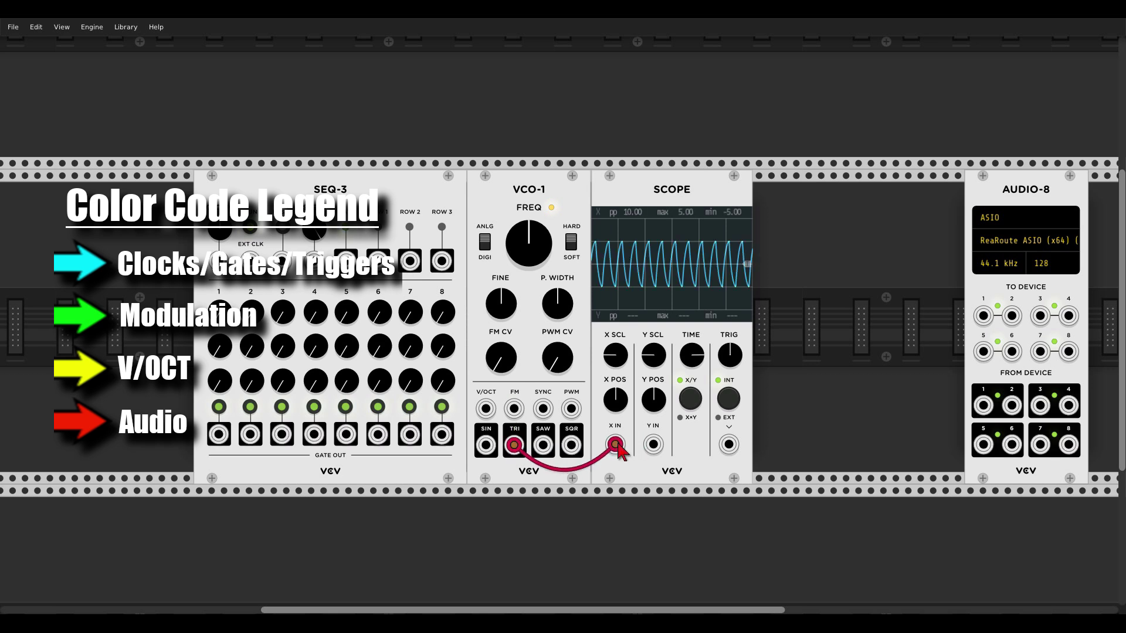
# - Lower the VCO-1 frequency to 108.56 Hz and adjust the Scope's TIME knob to show only a few wave cycles
pyautogui.moveTo(544, 258); pyautogui.dragTo(544, 291)
pyautogui.moveTo(692, 355); pyautogui.dragTo(679, 320)
pyautogui.scroll(2, 679, 319)
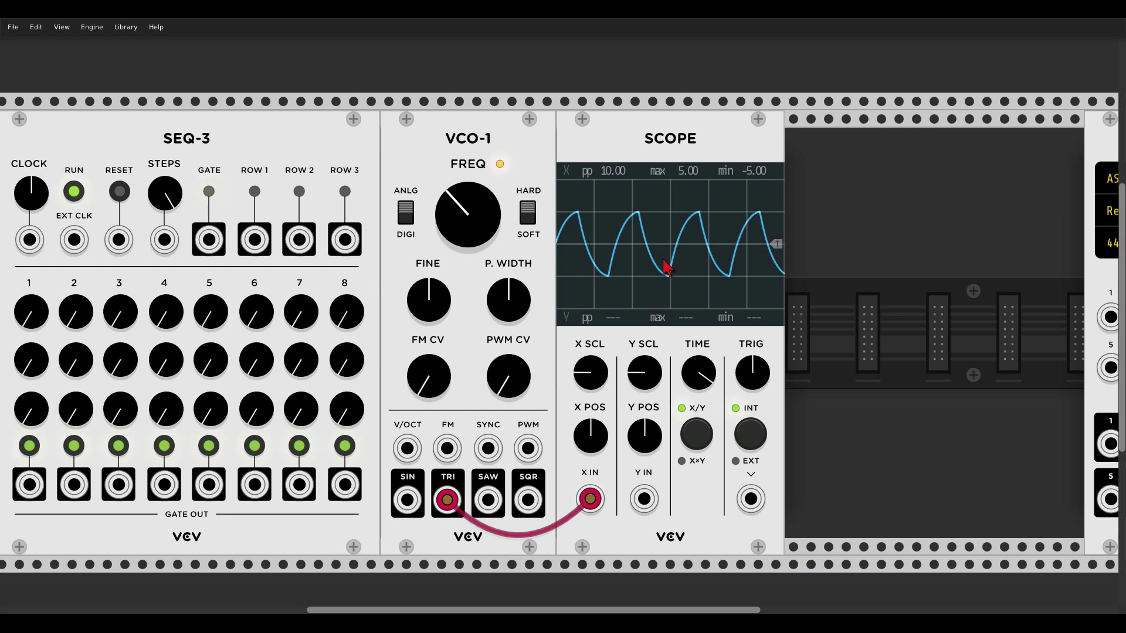
# - Compare the VCO-1 triangle wave in digital and analog modes on the Scope
pyautogui.click(405, 212)
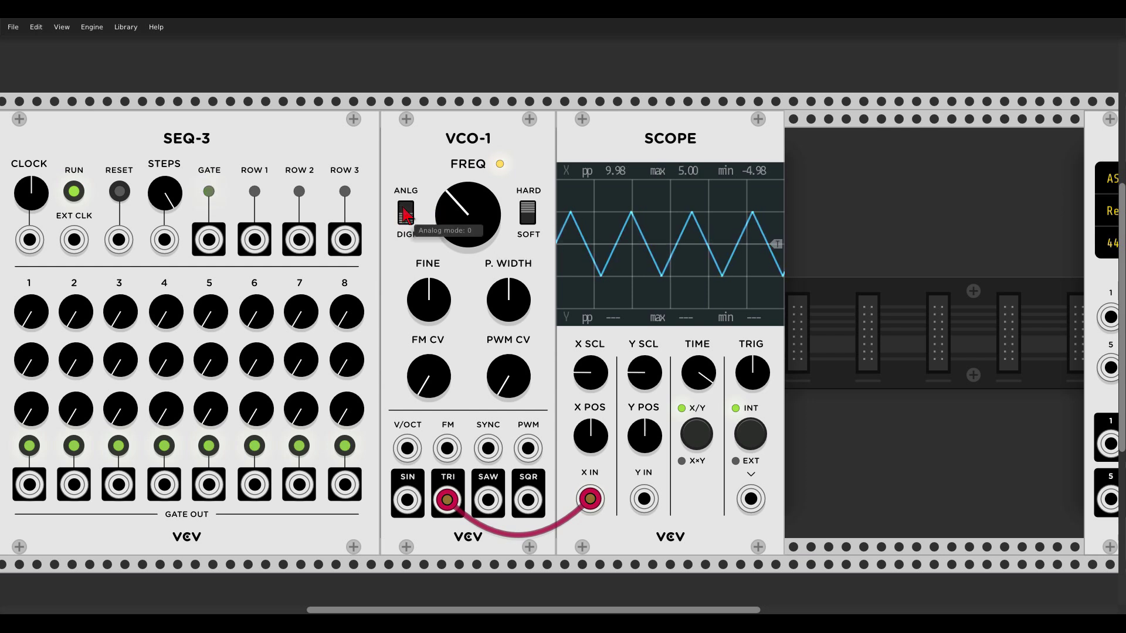
pyautogui.click(405, 213)
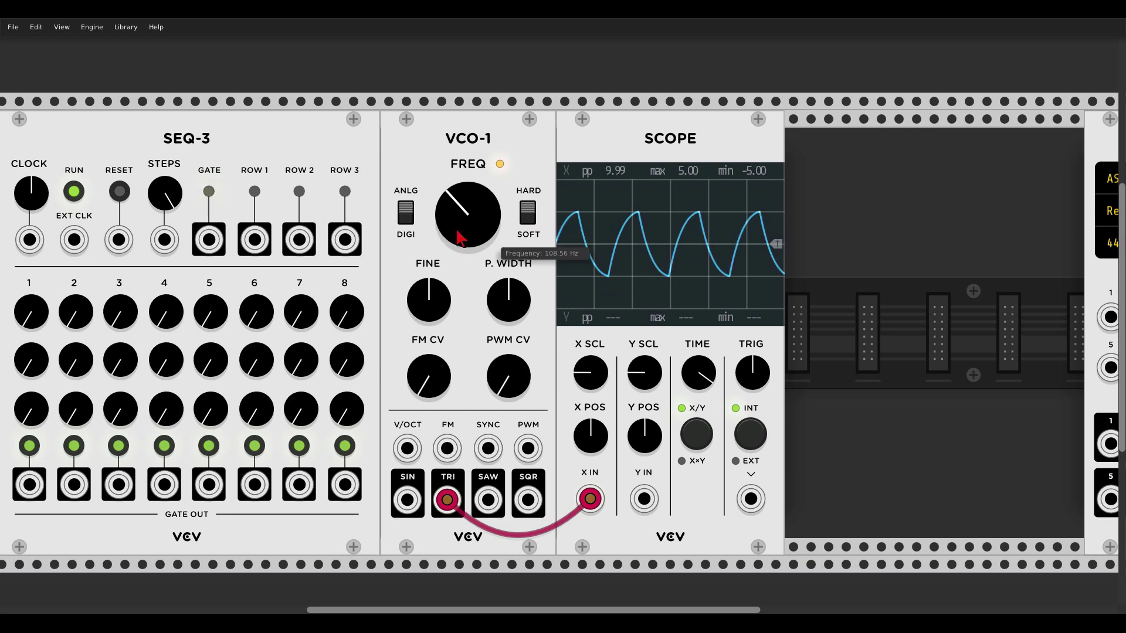
pyautogui.click(407, 214)
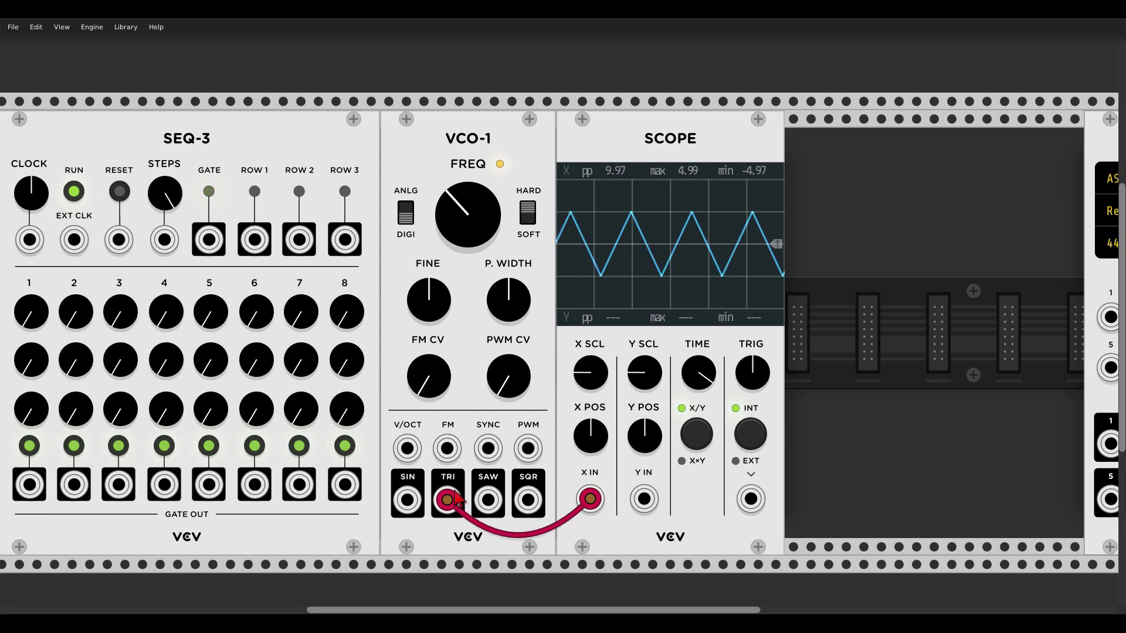
# - Patch the VCO-1 SIN output to the Scope instead and compare the sine wave in analog and digital modes
pyautogui.moveTo(447, 501); pyautogui.dragTo(407, 499)
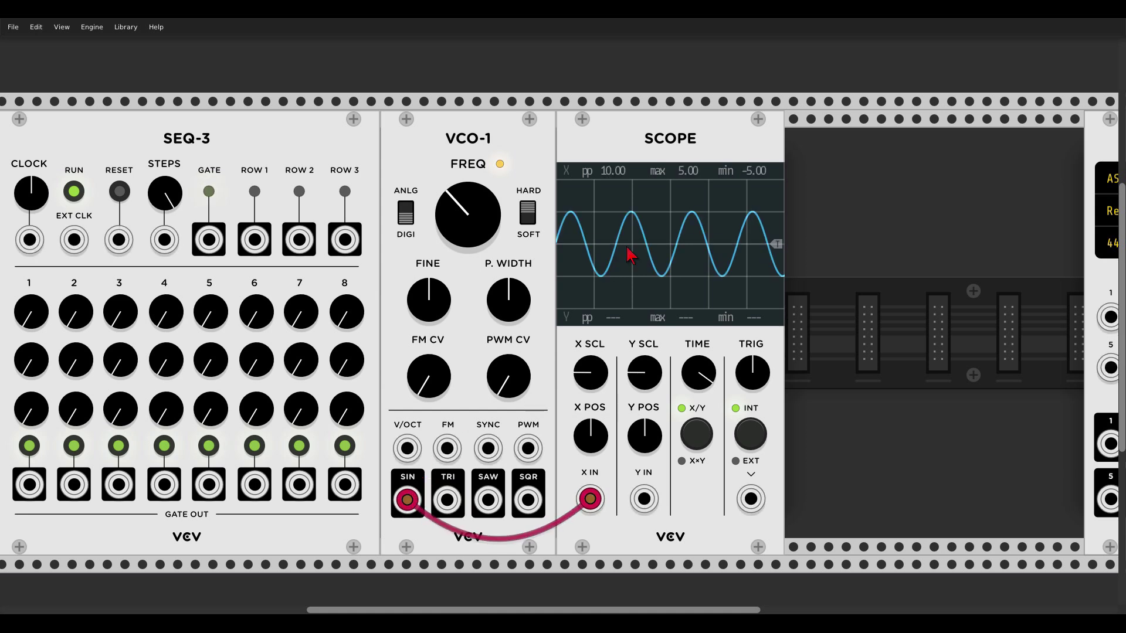
pyautogui.click(405, 217)
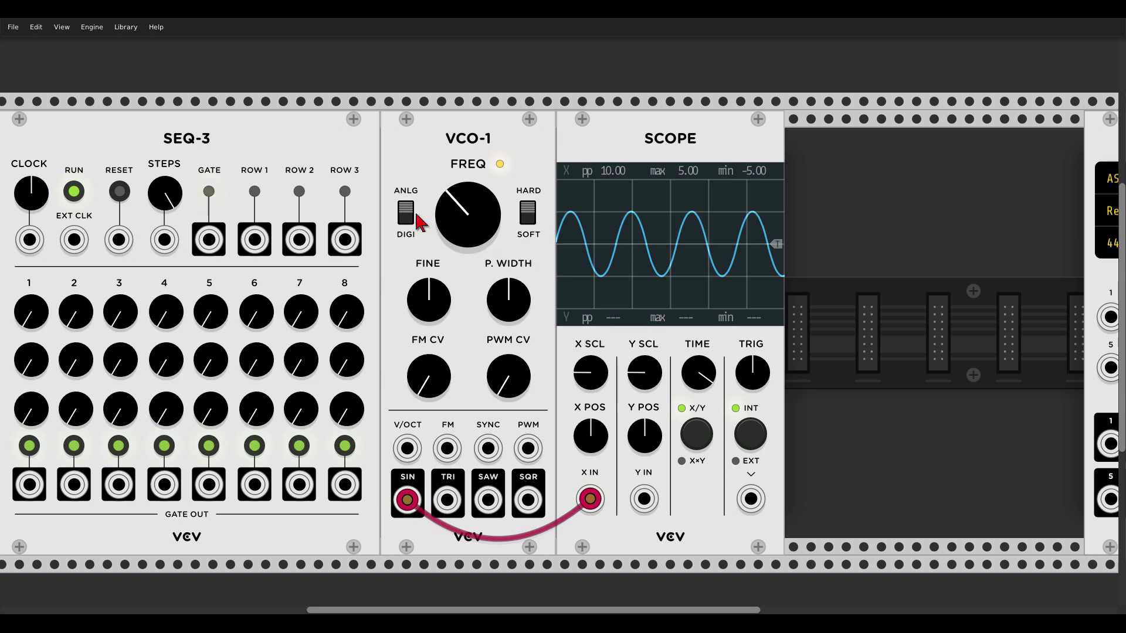
pyautogui.scroll(3, 394, 210)
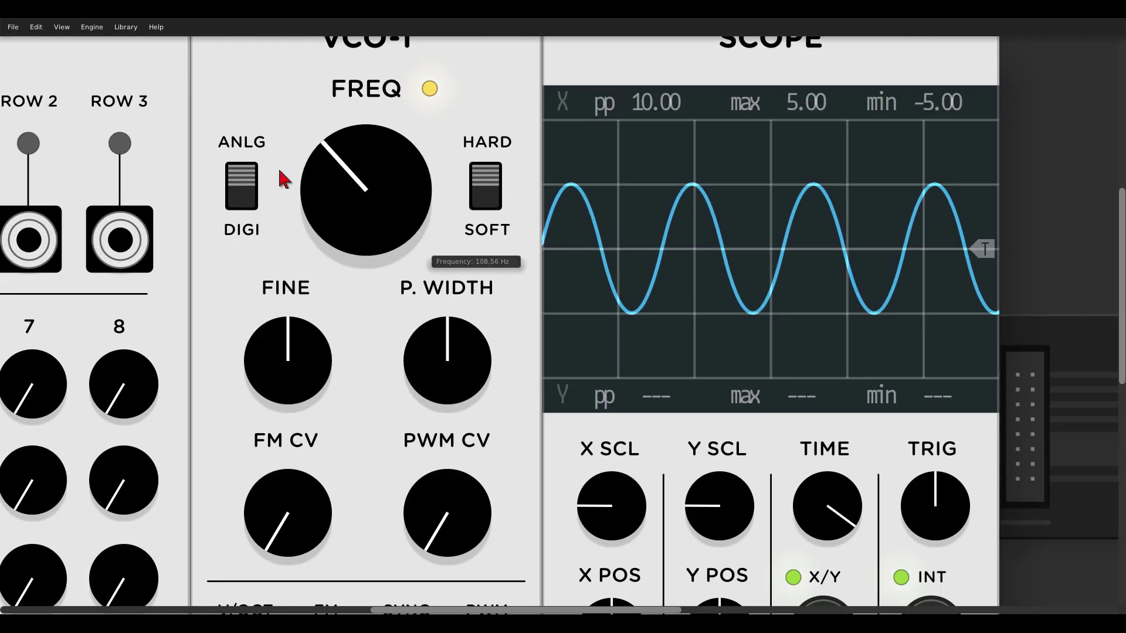
pyautogui.scroll(1, 250, 181)
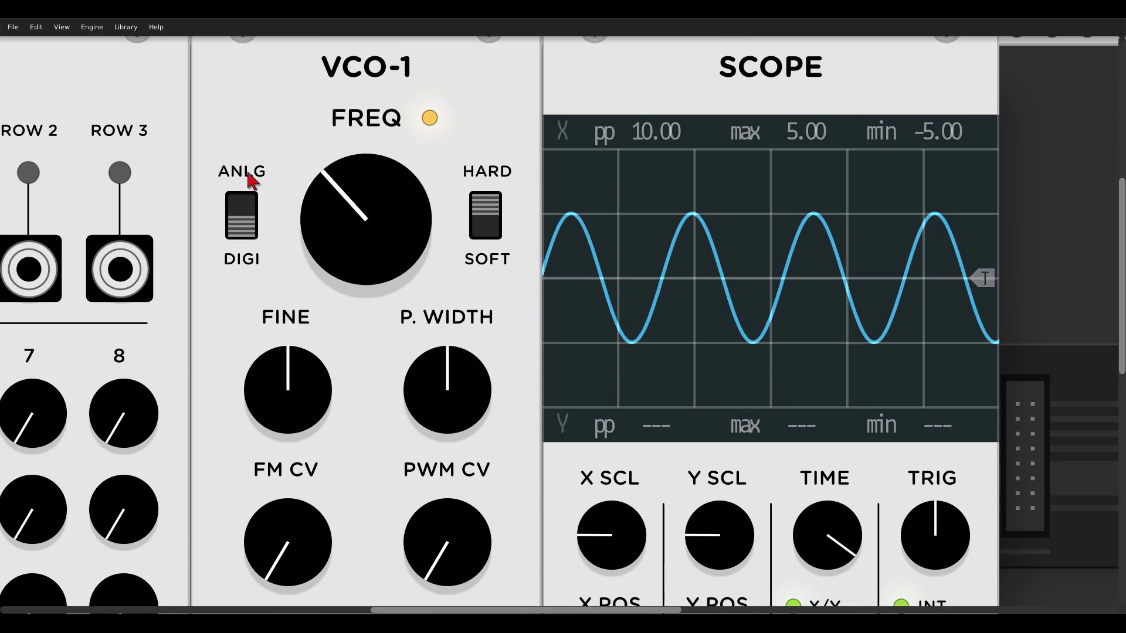
pyautogui.click(246, 216)
pyautogui.click(246, 216)
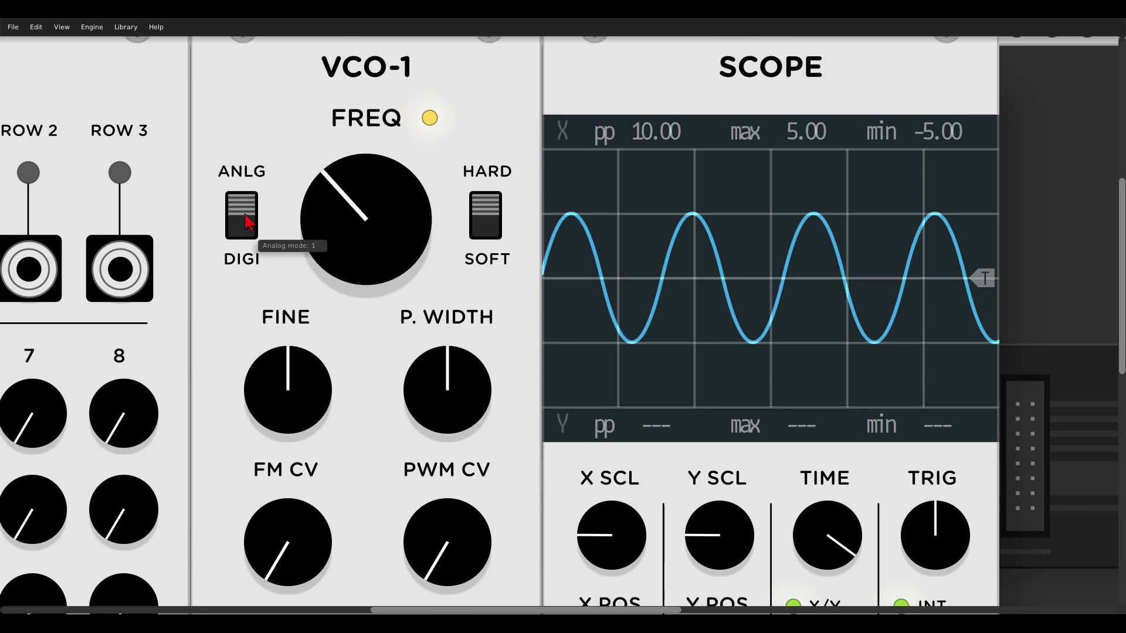
pyautogui.click(246, 216)
# - Move the Scope cable to the VCO-1 SAW output and compare the saw wave in digital and analog modes
pyautogui.scroll(-9, 364, 314)
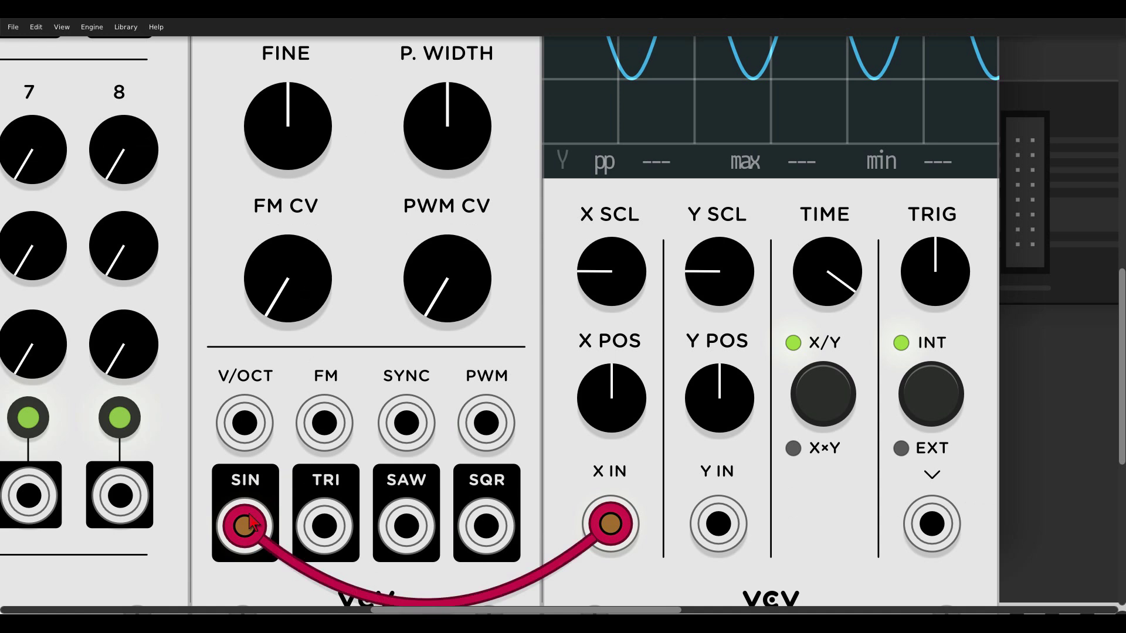
pyautogui.moveTo(250, 522); pyautogui.dragTo(405, 526)
pyautogui.scroll(7, 403, 381)
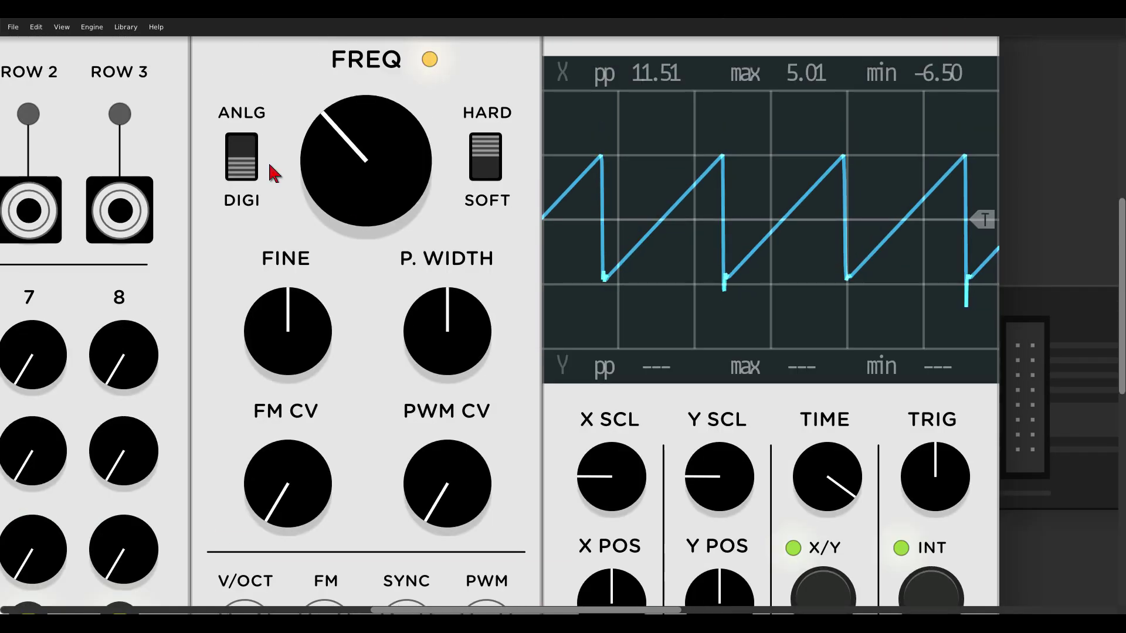
pyautogui.scroll(1, 274, 173)
pyautogui.click(242, 170)
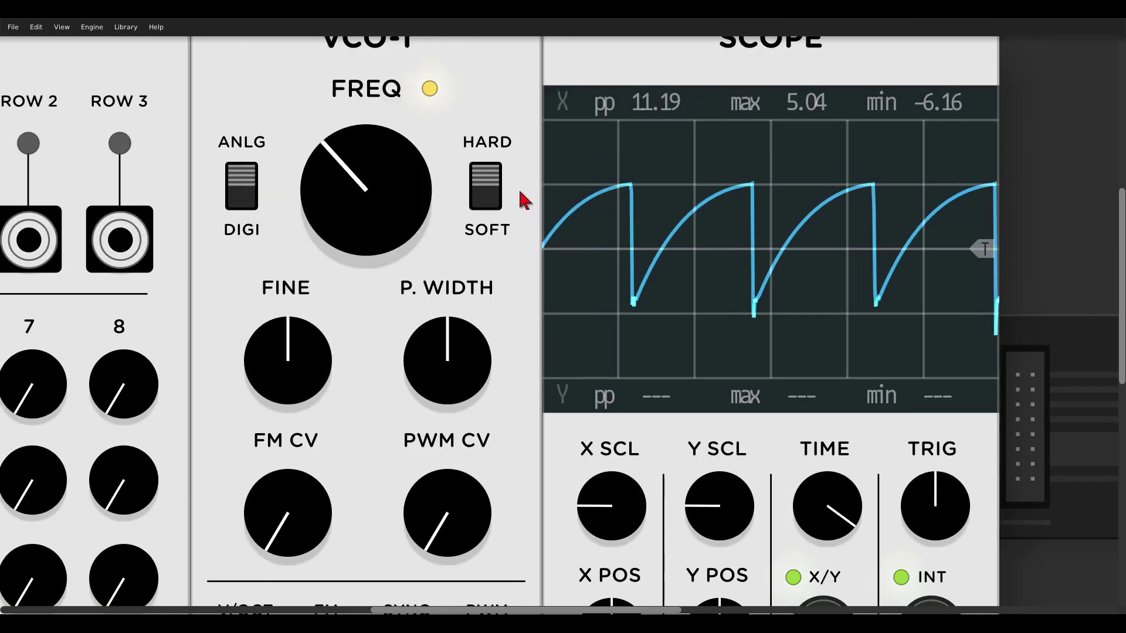
pyautogui.click(249, 194)
pyautogui.click(247, 193)
pyautogui.click(247, 195)
# - Move the Scope cable to the VCO-1 SQR output and compare the square wave in both modes, ending in analog
pyautogui.scroll(-9, 377, 371)
pyautogui.moveTo(395, 466); pyautogui.dragTo(486, 496)
pyautogui.scroll(10, 357, 294)
pyautogui.click(245, 214)
pyautogui.click(245, 214)
pyautogui.click(246, 215)
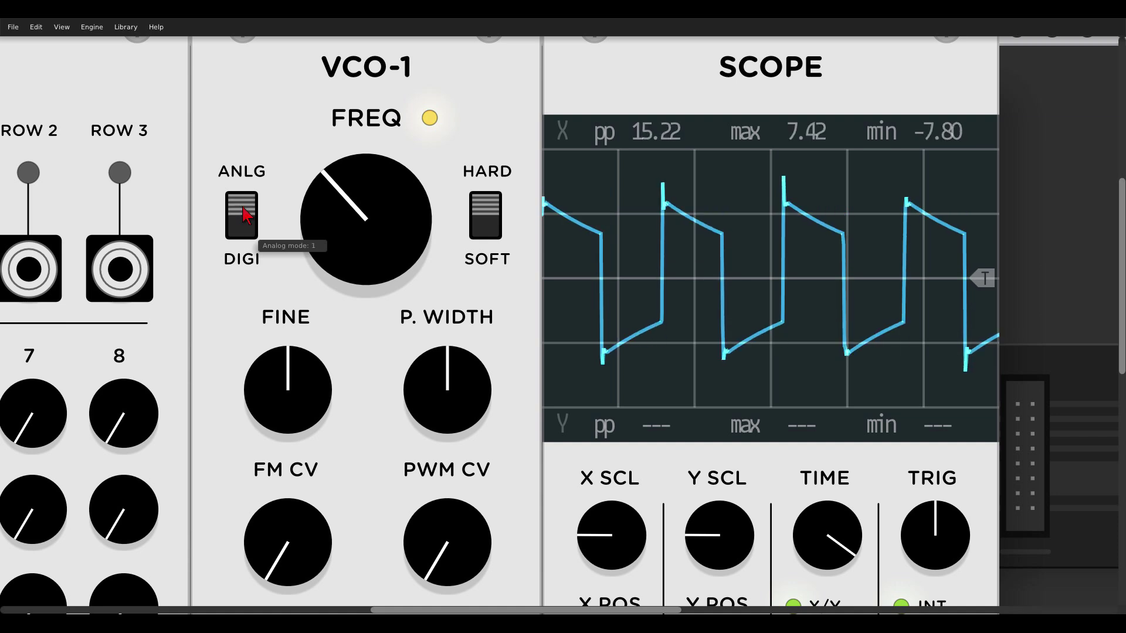
# - Unplug the cable from the Scope and patch SEQ-3's ROW 1 output into VCO-1's V/OCT input
pyautogui.scroll(-5, 245, 214)
pyautogui.moveTo(633, 462); pyautogui.dragTo(638, 473)
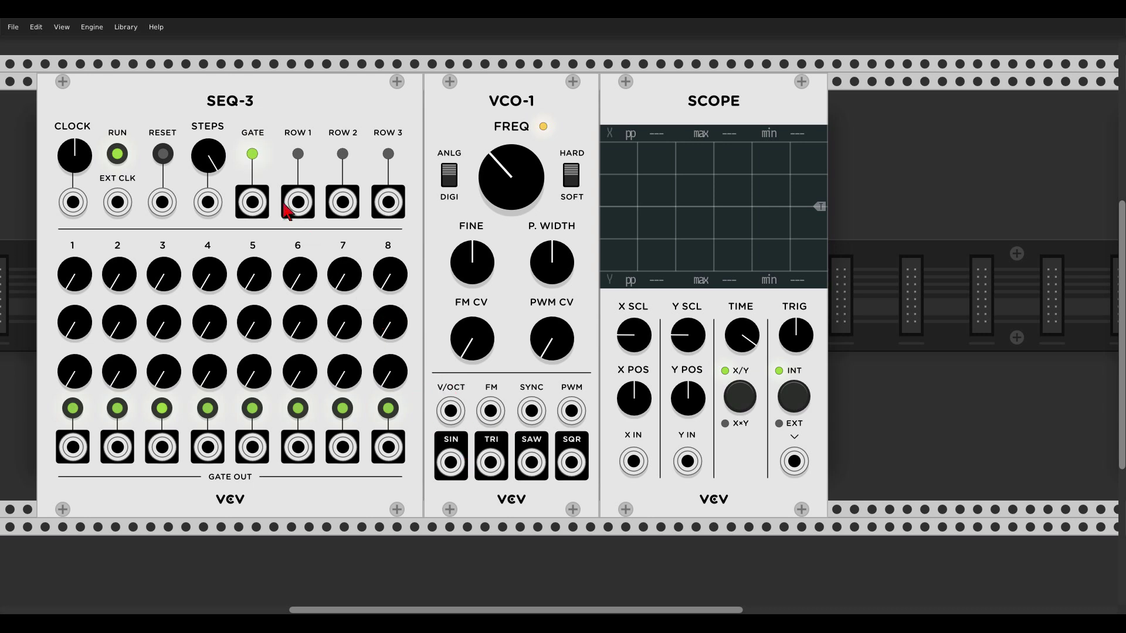
pyautogui.moveTo(298, 201); pyautogui.dragTo(450, 410)
pyautogui.scroll(-3, 826, 231)
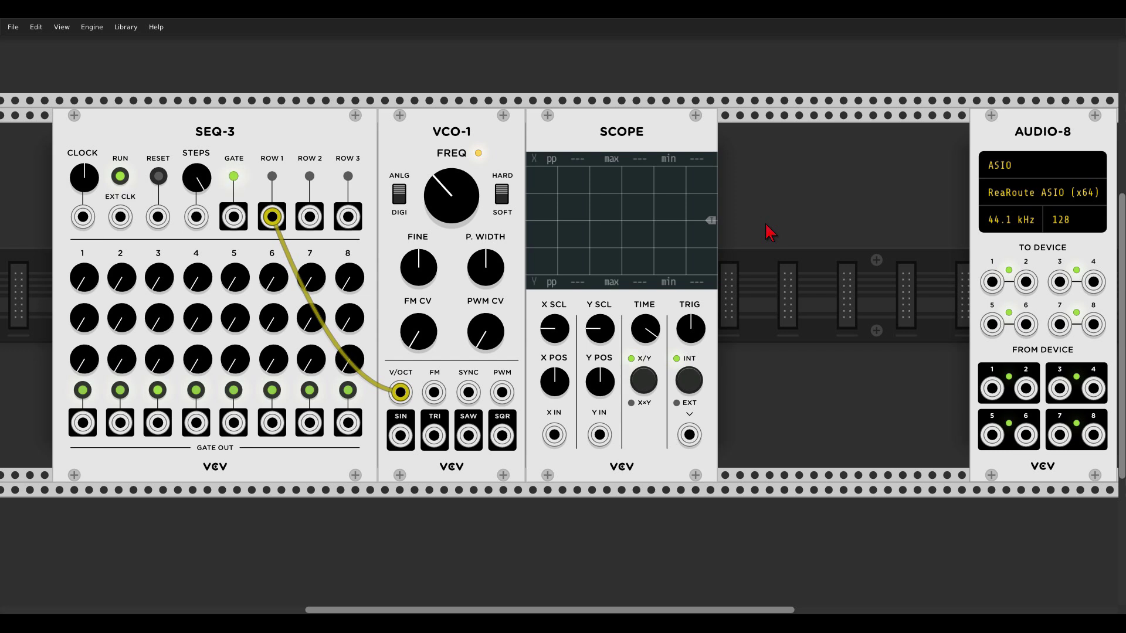
# - Add a Mixer module directly before AUDIO-8 and move the Scope to the rack row below
pyautogui.rightClick(770, 233)
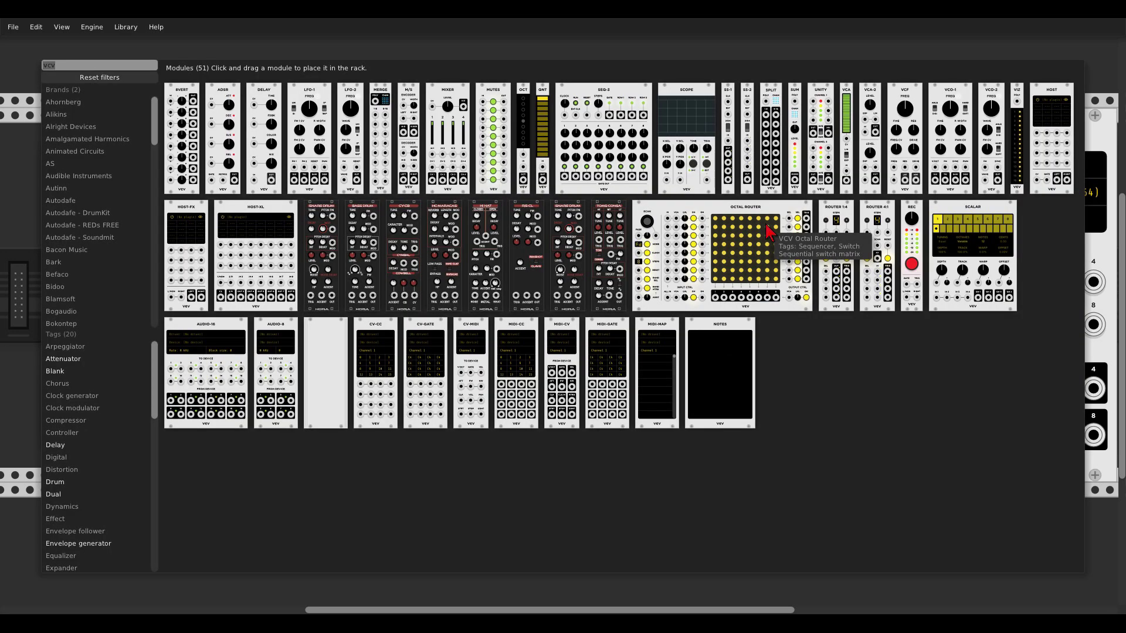
pyautogui.click(466, 106)
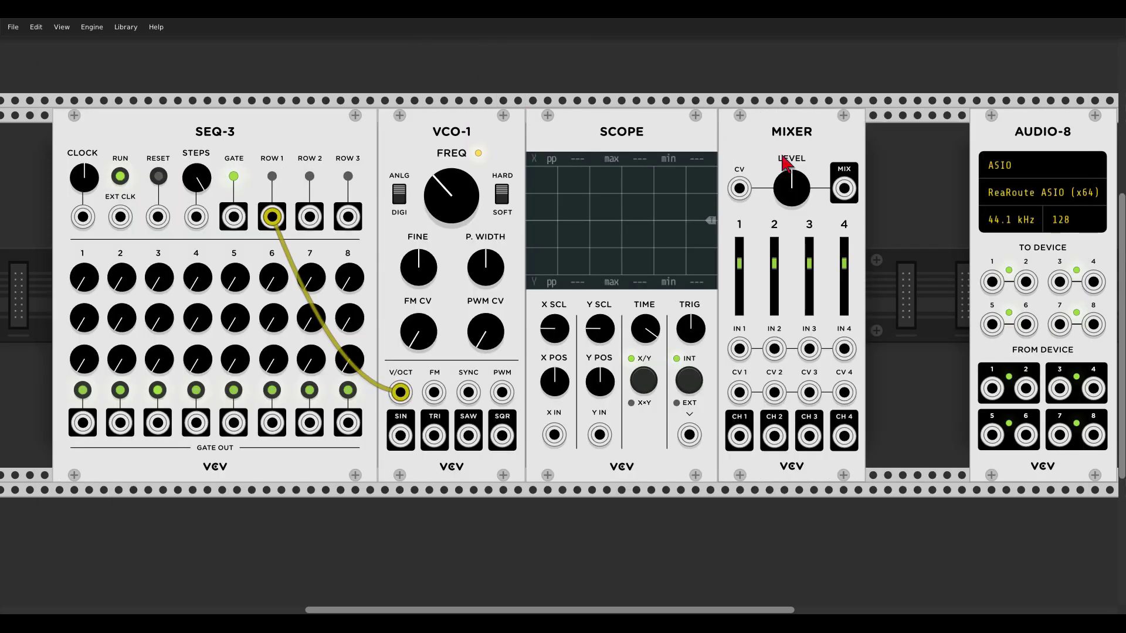
pyautogui.moveTo(671, 135); pyautogui.dragTo(659, 390)
pyautogui.moveTo(754, 131); pyautogui.dragTo(872, 146)
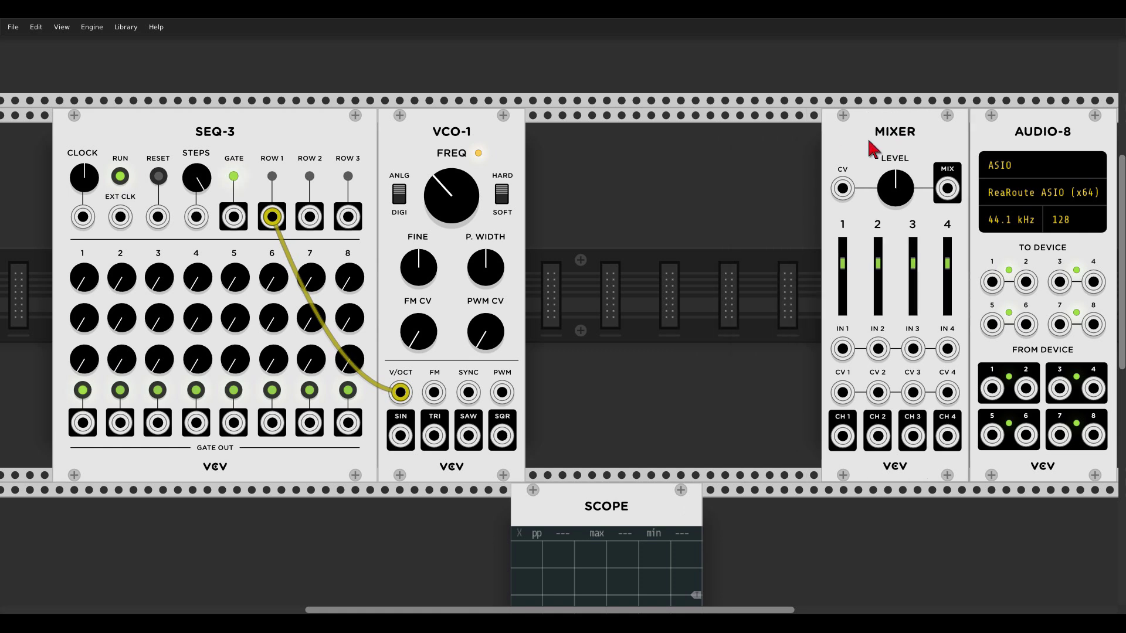
# - Patch VCO-1's TRI output into Mixer IN 1 and the Mixer's MIX output into AUDIO-8 device inputs 1 and 2
pyautogui.click(434, 436)
pyautogui.moveTo(435, 436); pyautogui.dragTo(842, 349)
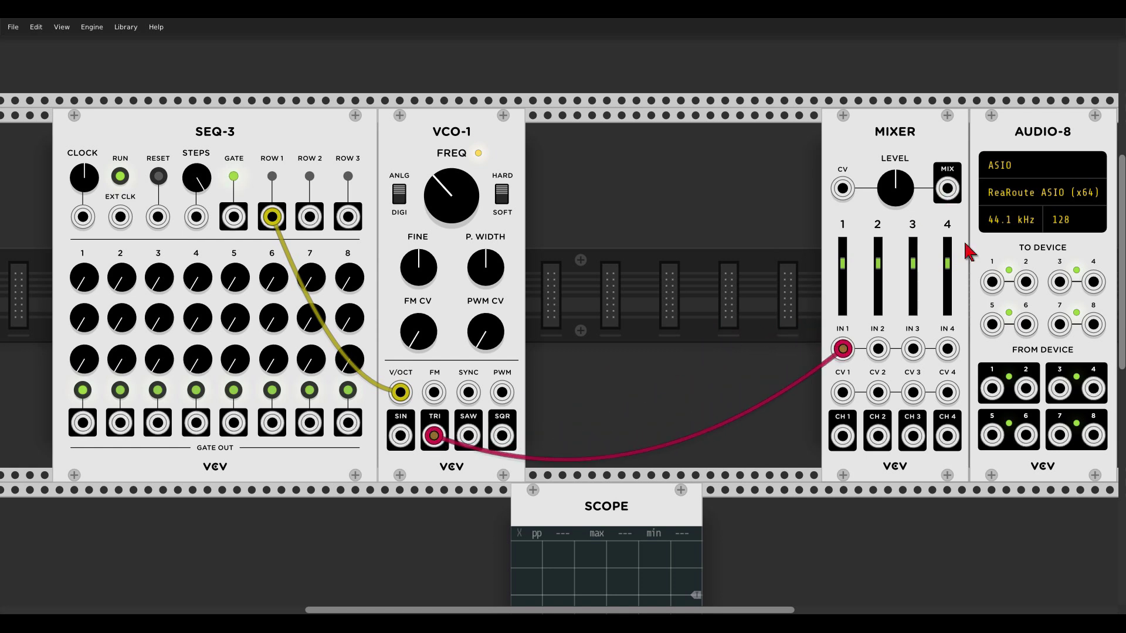
pyautogui.moveTo(947, 187)
pyautogui.mouseDown()
pyautogui.moveTo(988, 280)
pyautogui.moveTo(1027, 285)
pyautogui.moveTo(955, 216)
pyautogui.moveTo(1023, 289)
pyautogui.moveTo(947, 188)
pyautogui.mouseUp()
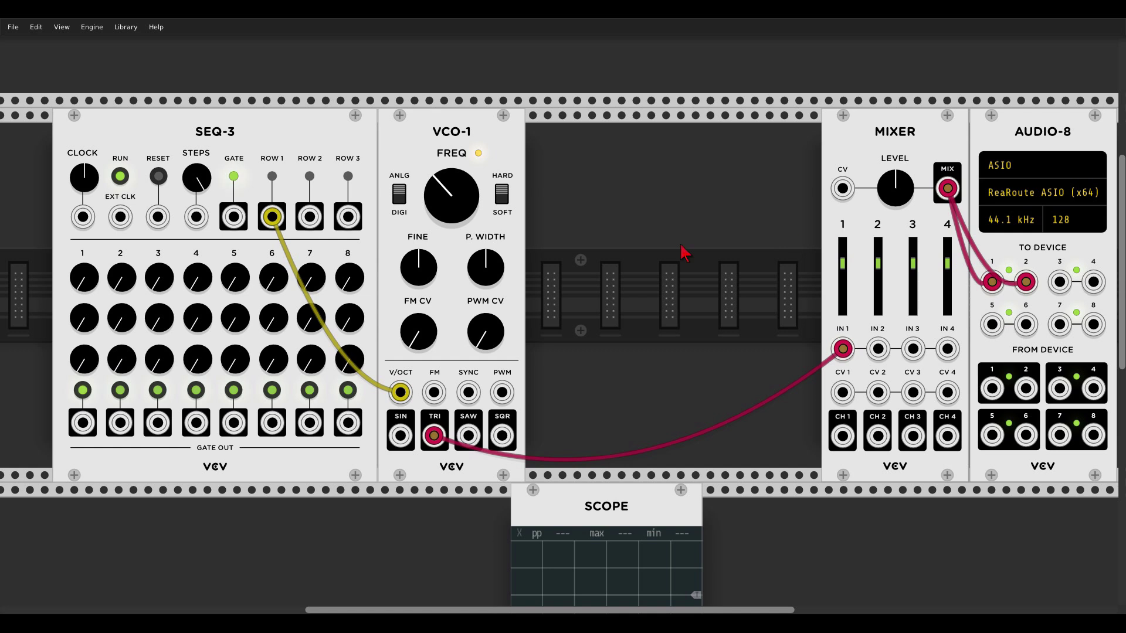
# - Raise SEQ-3's first-row knobs for steps 4, 5 and 8, and lower the Mixer's master level to -inf dB
pyautogui.moveTo(196, 284); pyautogui.dragTo(238, 285)
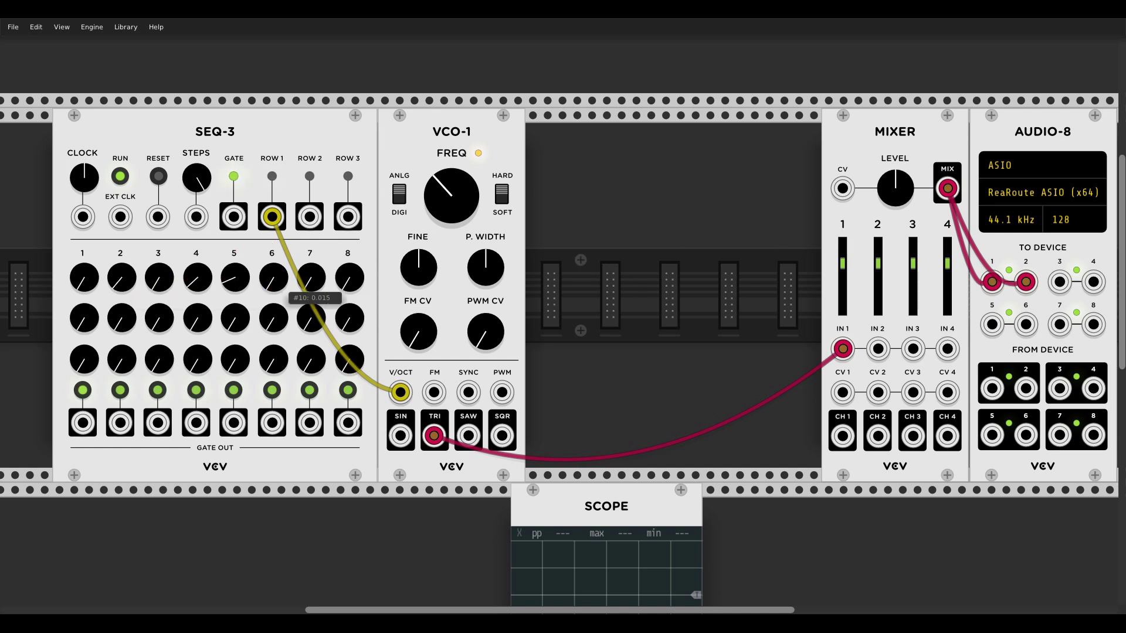
pyautogui.moveTo(354, 295); pyautogui.dragTo(354, 292)
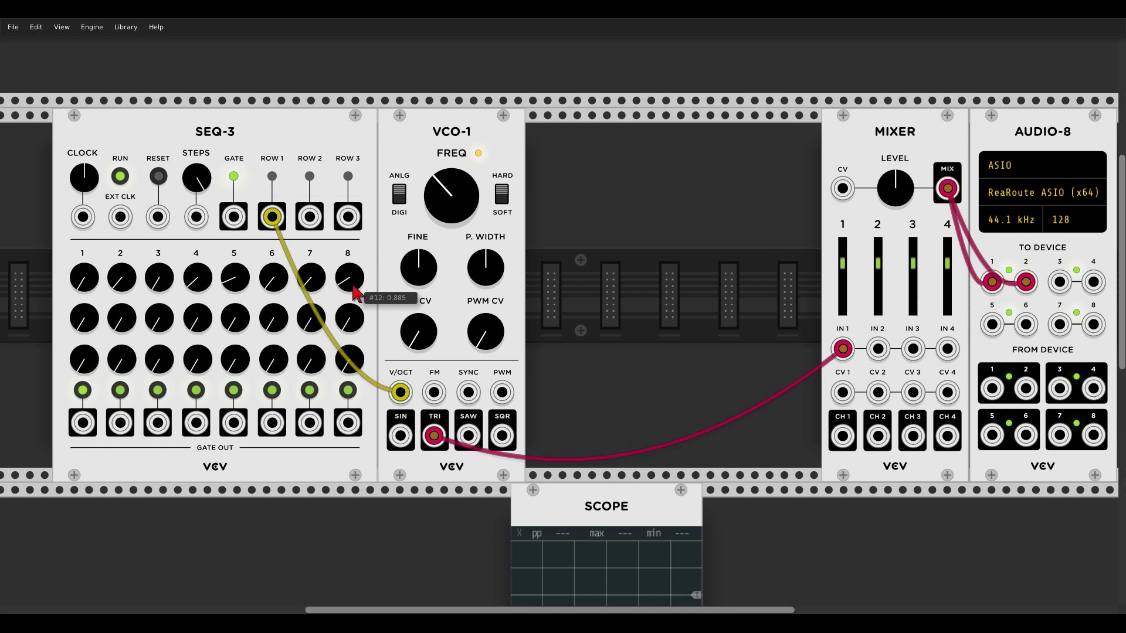
pyautogui.moveTo(903, 202); pyautogui.dragTo(904, 261)
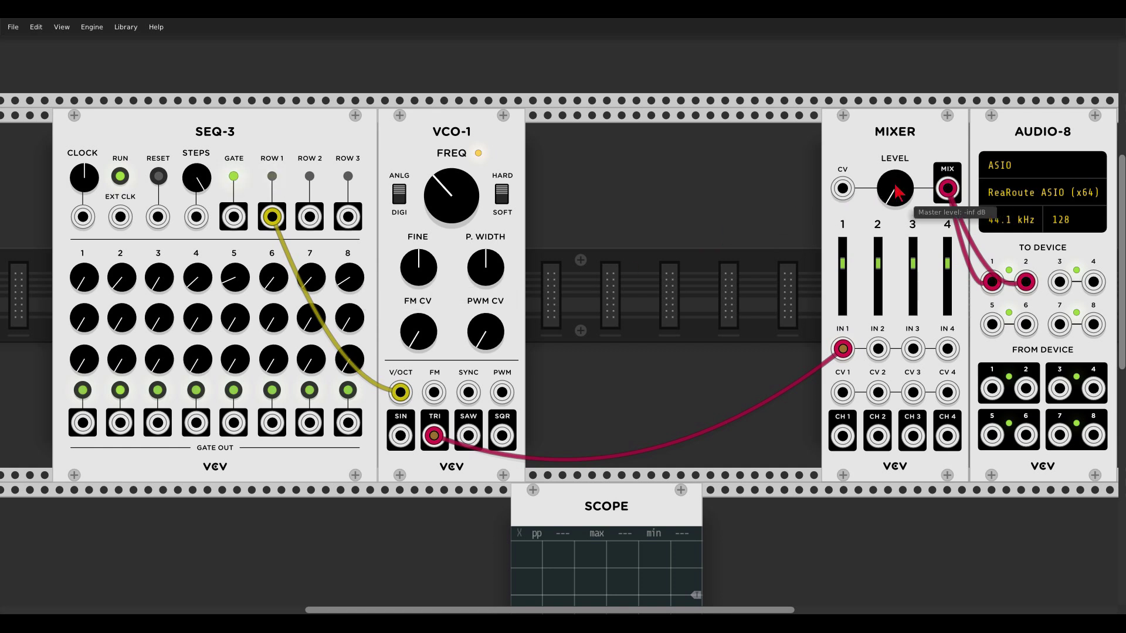
# - Stop and reset the SEQ-3 sequencer, and set its STEPS knob to 1
pyautogui.click(122, 178)
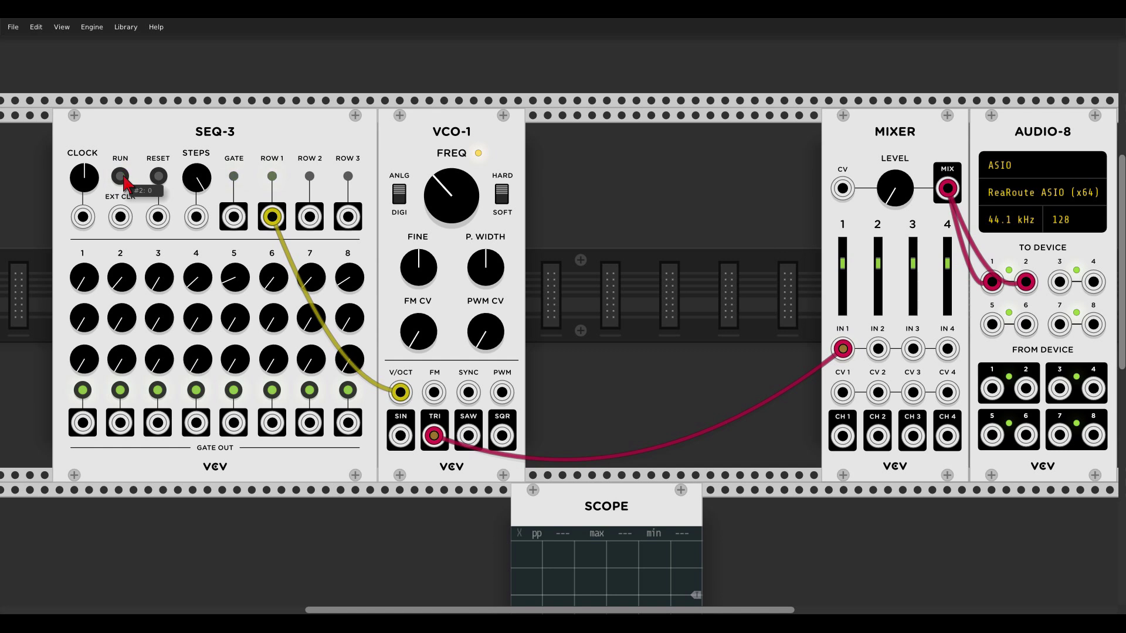
pyautogui.click(163, 176)
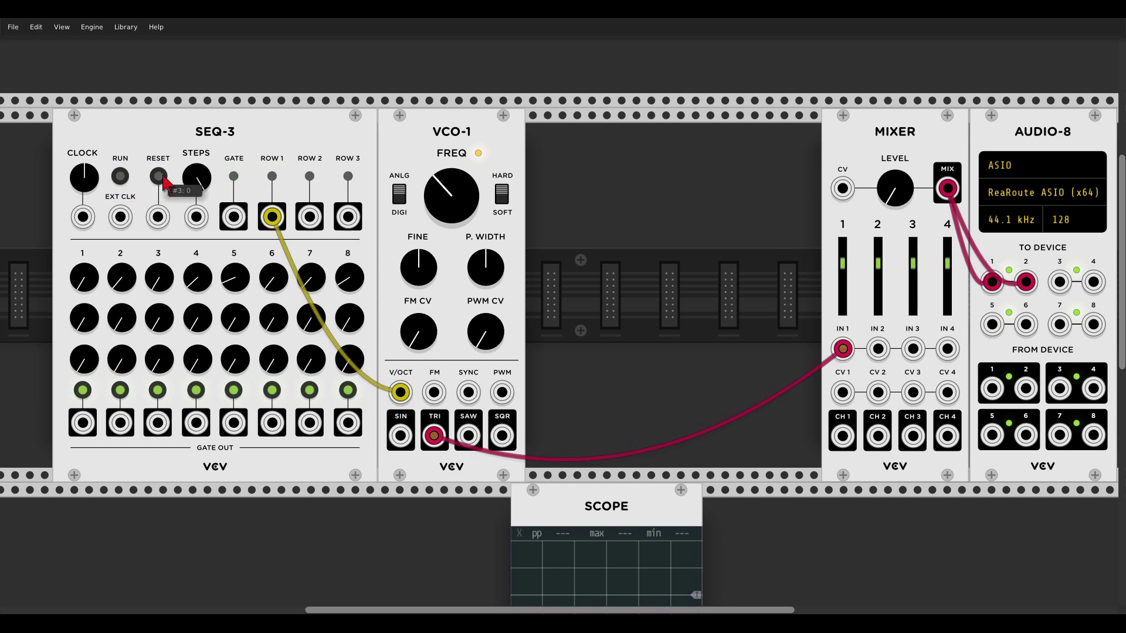
pyautogui.moveTo(200, 183); pyautogui.dragTo(199, 195)
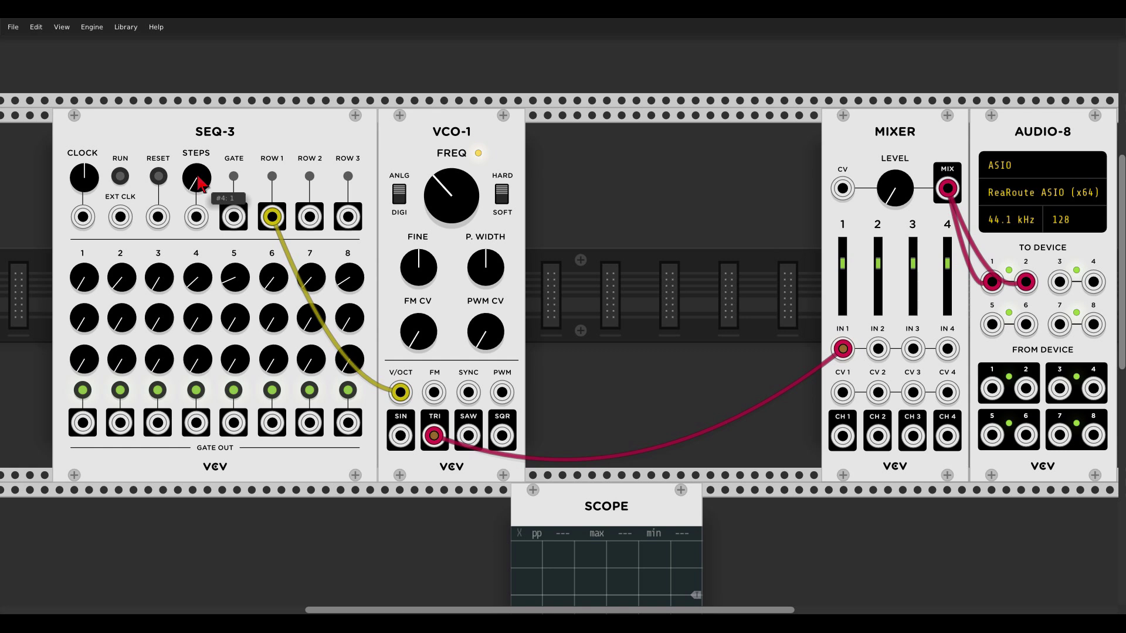
# - Place the Scope directly after VCO-1, patch SEQ-3's ROW 2 output into its X IN, and raise row 2's step 1 knob to maximum
pyautogui.moveTo(200, 183); pyautogui.dragTo(200, 170)
pyautogui.moveTo(554, 496); pyautogui.dragTo(552, 279)
pyautogui.moveTo(309, 217); pyautogui.dragTo(556, 435)
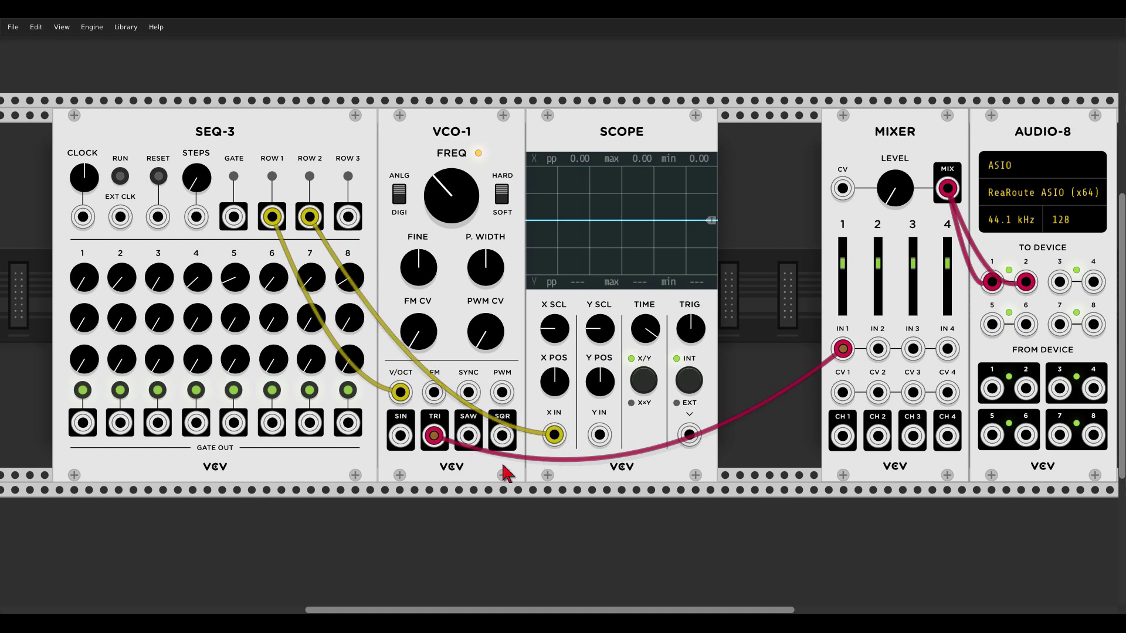
pyautogui.moveTo(92, 326); pyautogui.dragTo(92, 199)
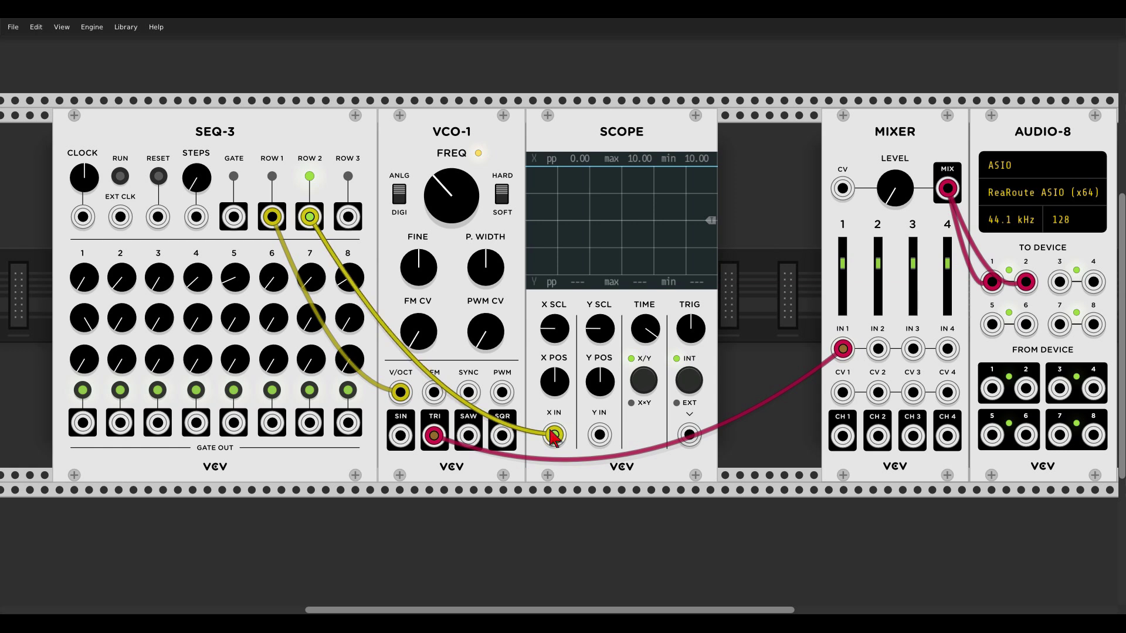
# - Disconnect SEQ-3's ROW 2 output from the Scope and run the sequencer with its STEPS knob at maximum
pyautogui.moveTo(554, 434); pyautogui.dragTo(551, 411)
pyautogui.click(121, 176)
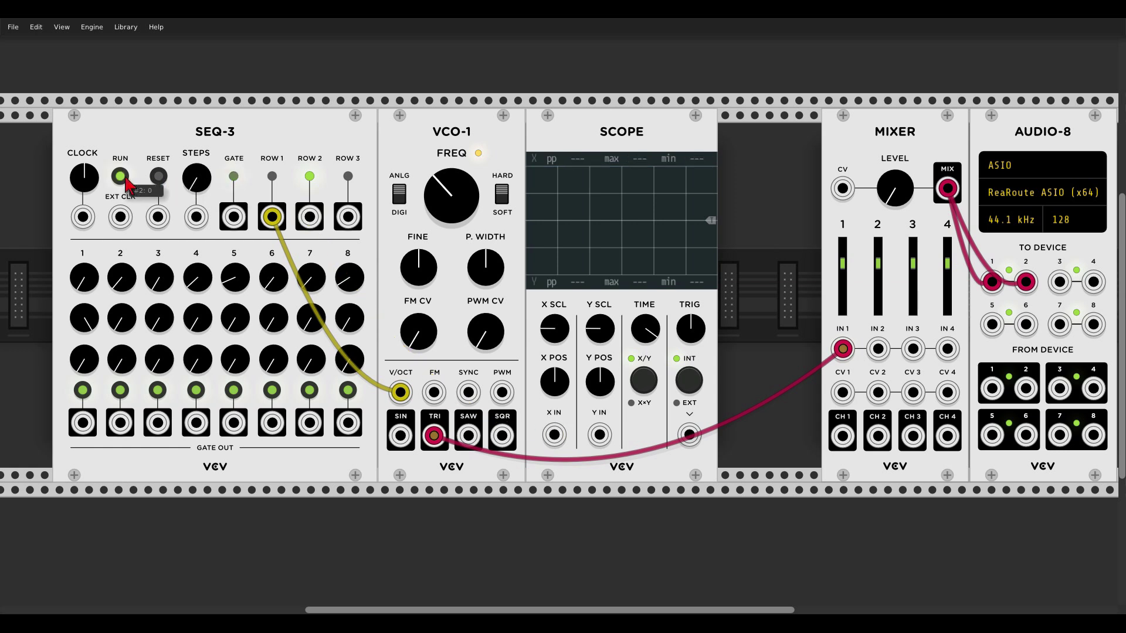
pyautogui.moveTo(210, 171); pyautogui.dragTo(210, 150)
# - Raise the Mixer's master level partway and move the Scope down to the rack row below
pyautogui.moveTo(885, 197)
pyautogui.mouseDown()
pyautogui.moveTo(886, 223)
pyautogui.moveTo(885, 212)
pyautogui.mouseUp()
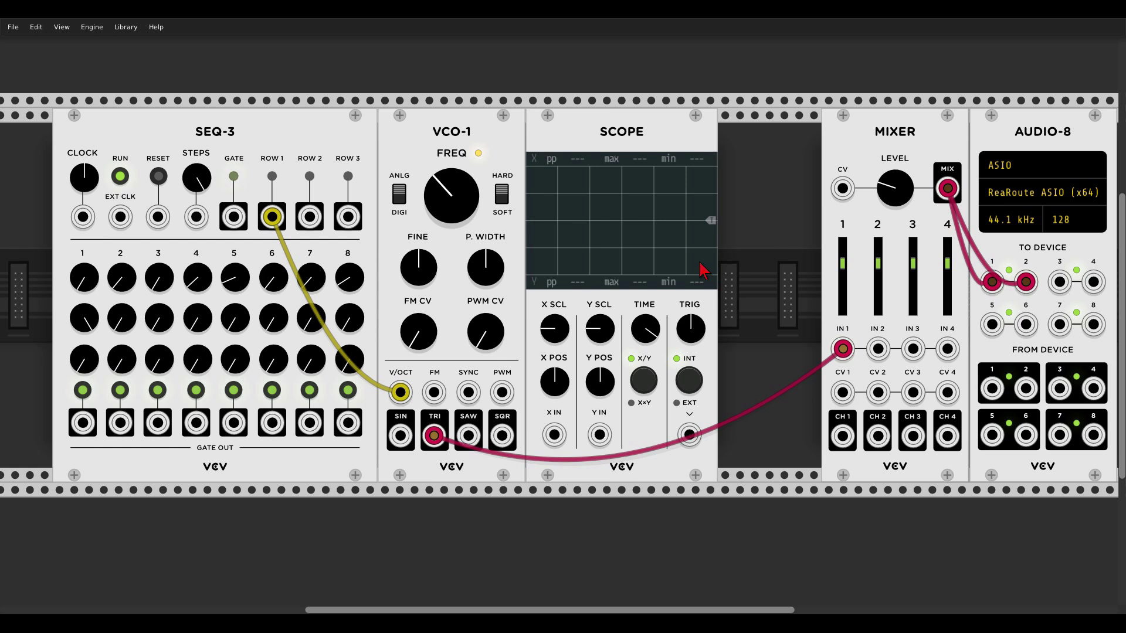
pyautogui.moveTo(704, 138); pyautogui.dragTo(688, 515)
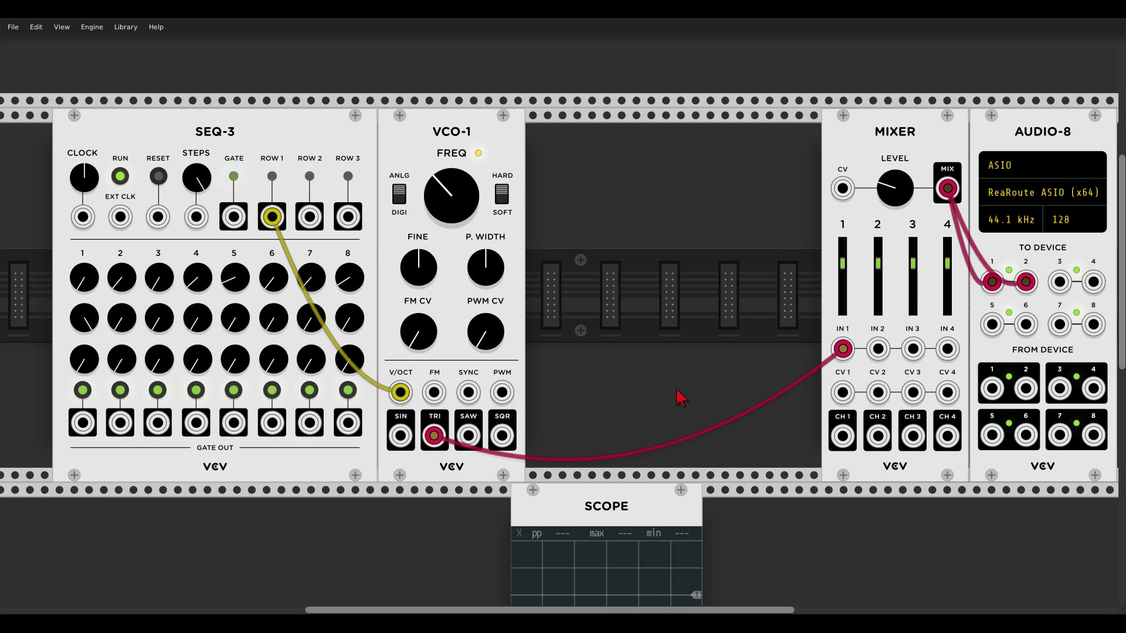
# - Insert a QNT module between SEQ-3 and VCO-1 and route the ROW 1 signal through it into VCO-1's V/OCT input
pyautogui.rightClick(651, 351)
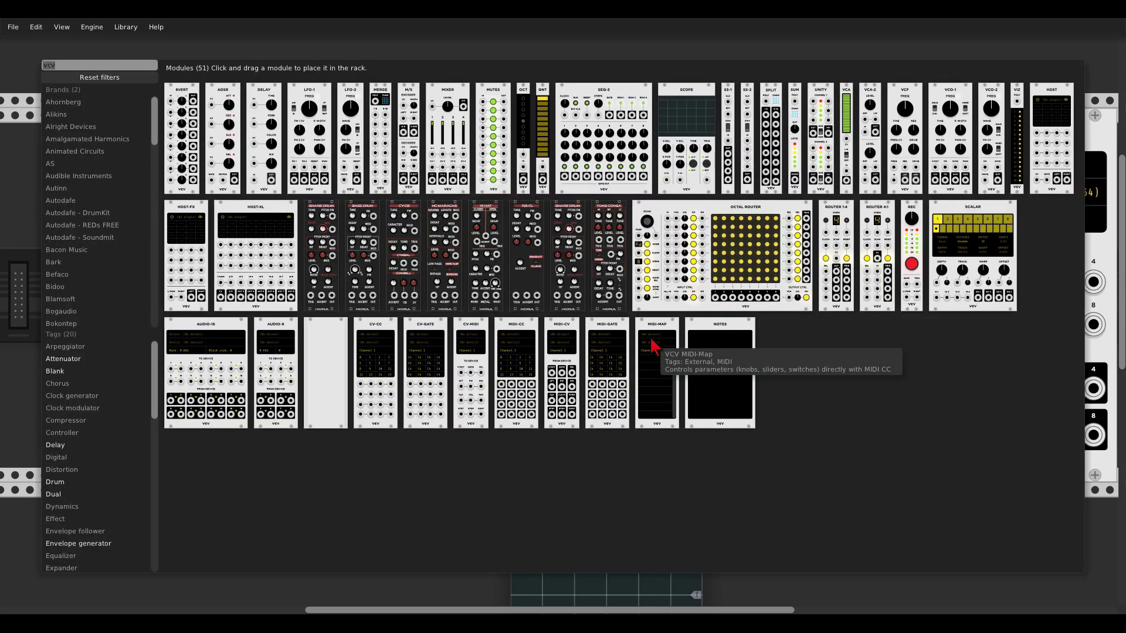
pyautogui.moveTo(544, 101); pyautogui.dragTo(452, 141)
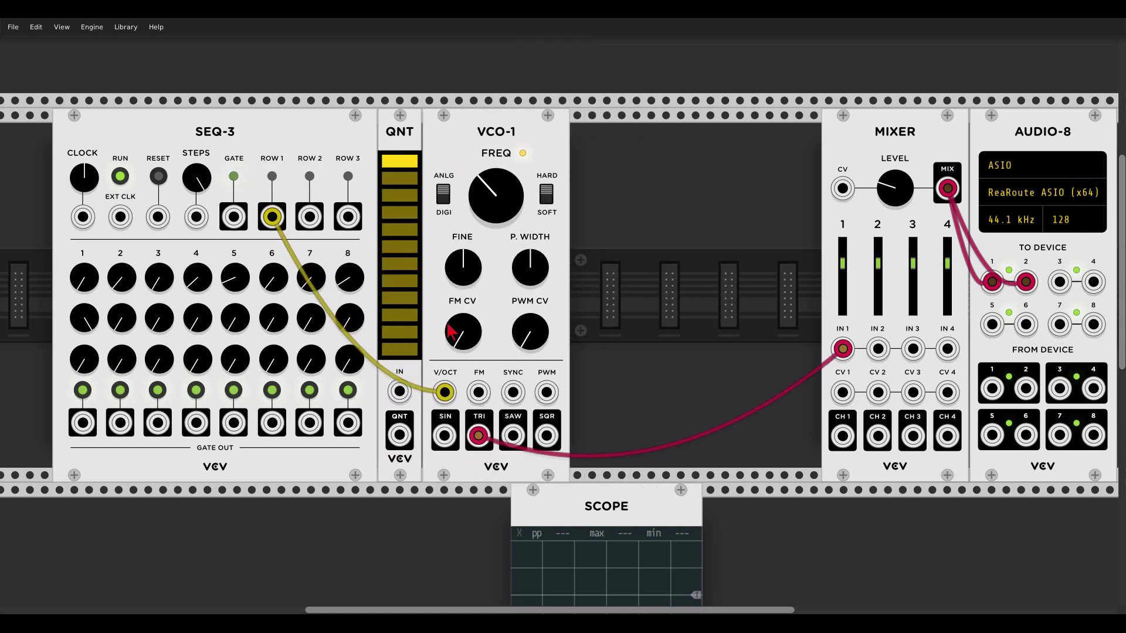
pyautogui.moveTo(445, 393); pyautogui.dragTo(399, 391)
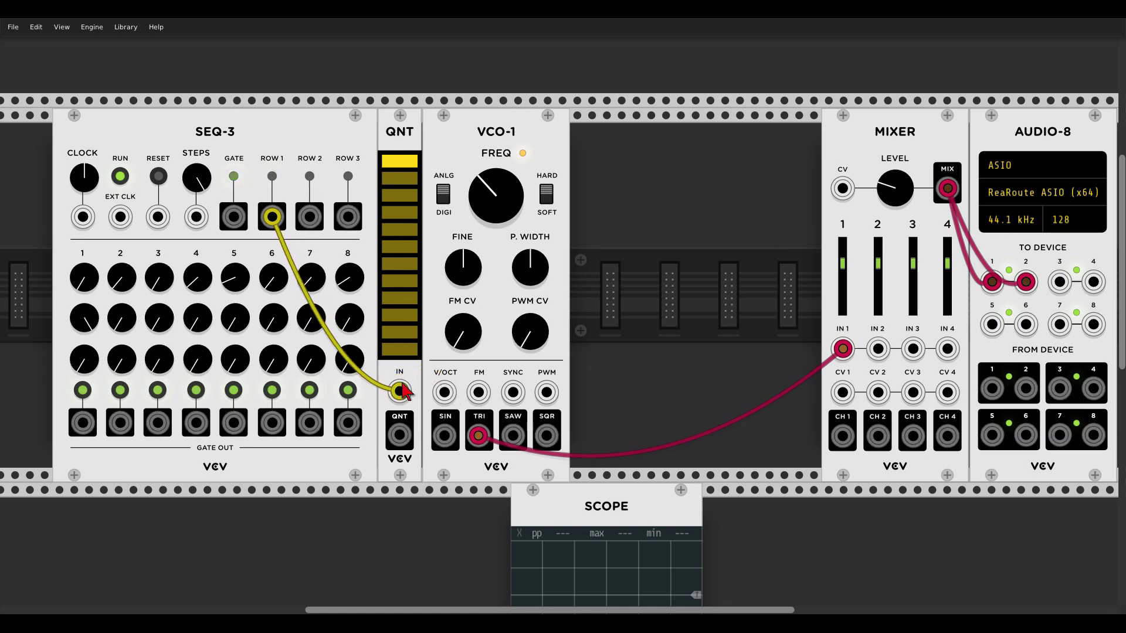
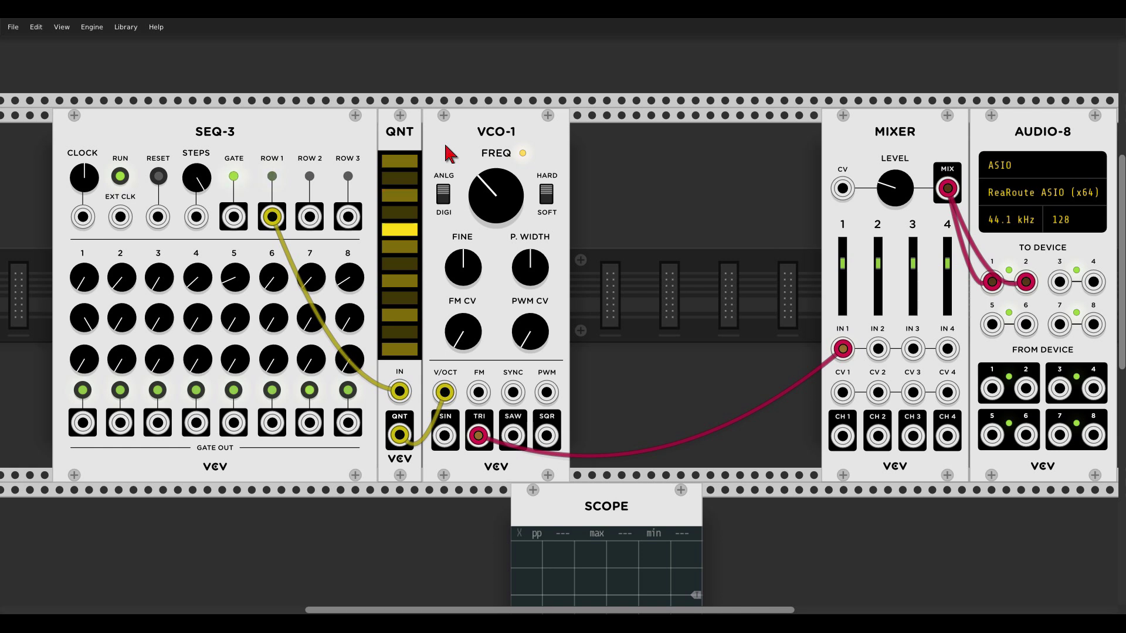
# - Set VCO-1's frequency to 440 Hz
pyautogui.rightClick(493, 197)
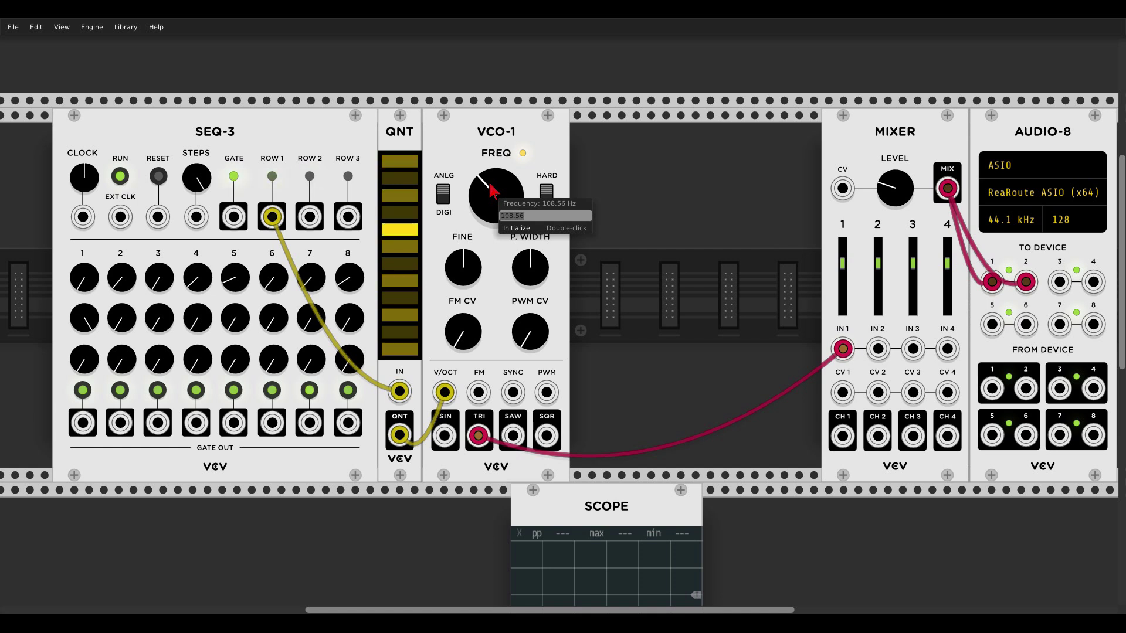
pyautogui.write('440')
pyautogui.press('Return')
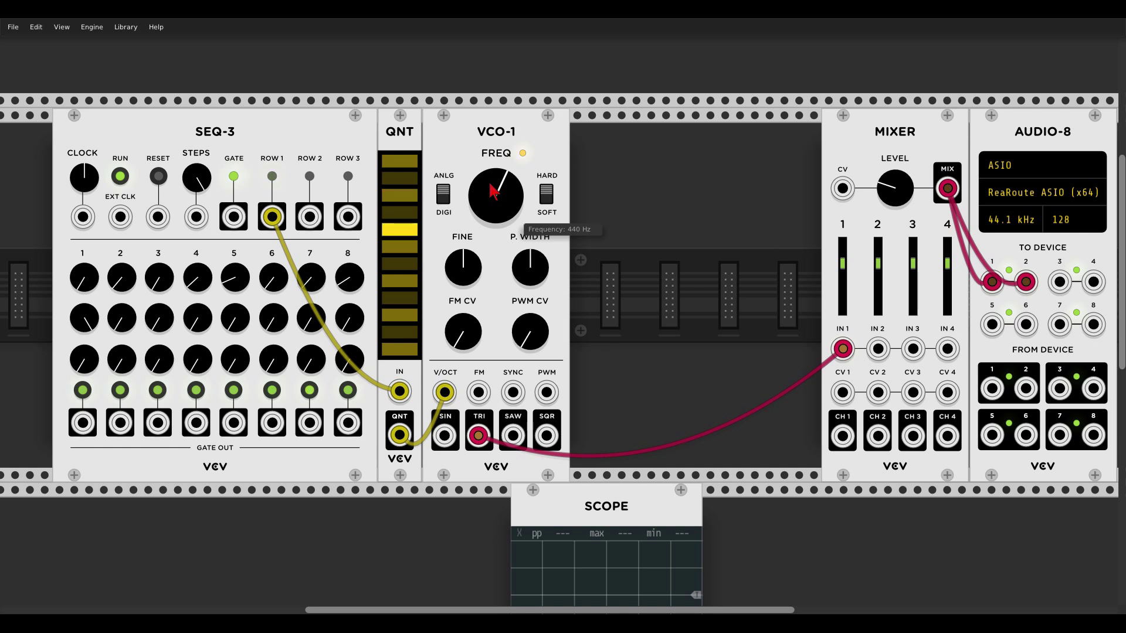
# - Reset VCO-1's frequency to its default and lower the Mixer's master level to -inf dB
pyautogui.doubleClick(487, 187)
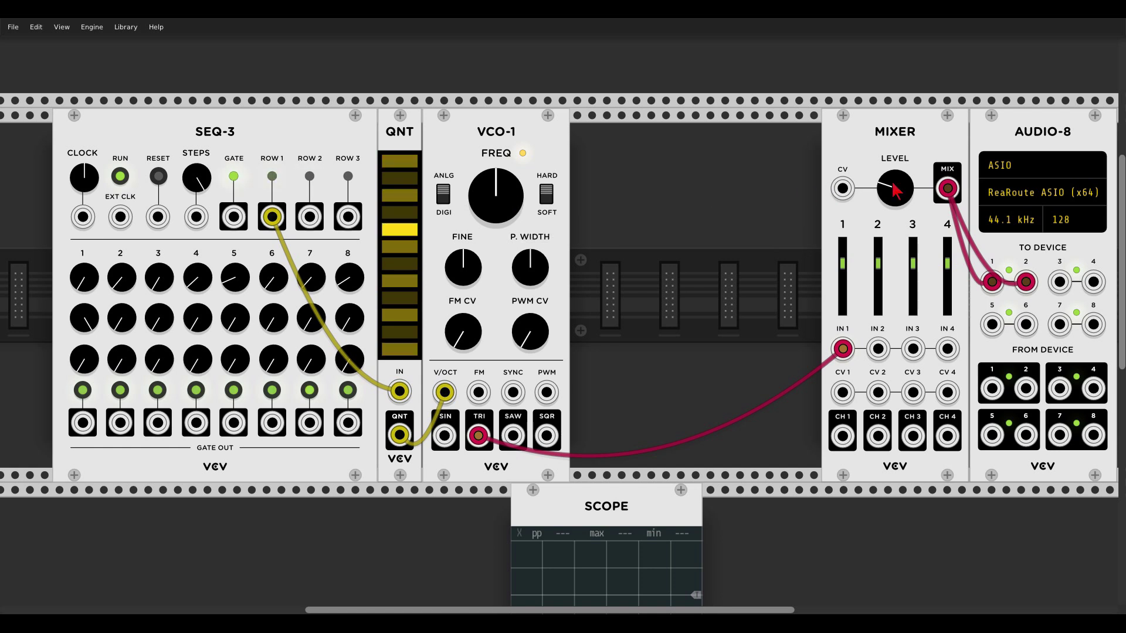
pyautogui.moveTo(895, 188); pyautogui.dragTo(894, 228)
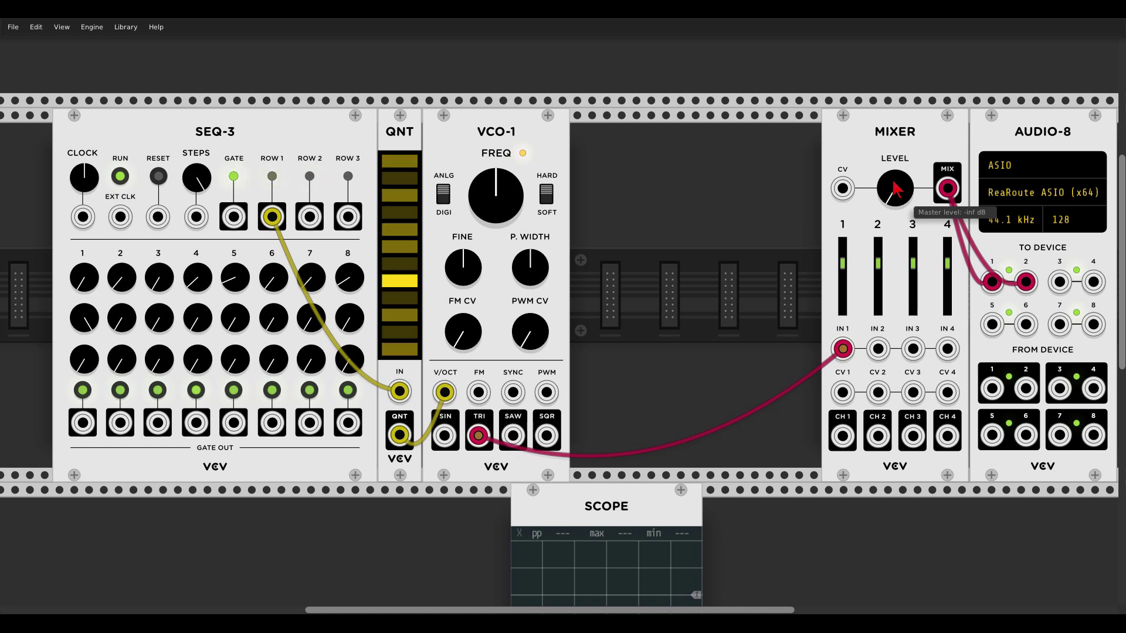
# - Add an ADSR module directly after VCO-1 and fit the Scope between it and the Mixer, shifting the Mixer to make room
pyautogui.rightClick(726, 212)
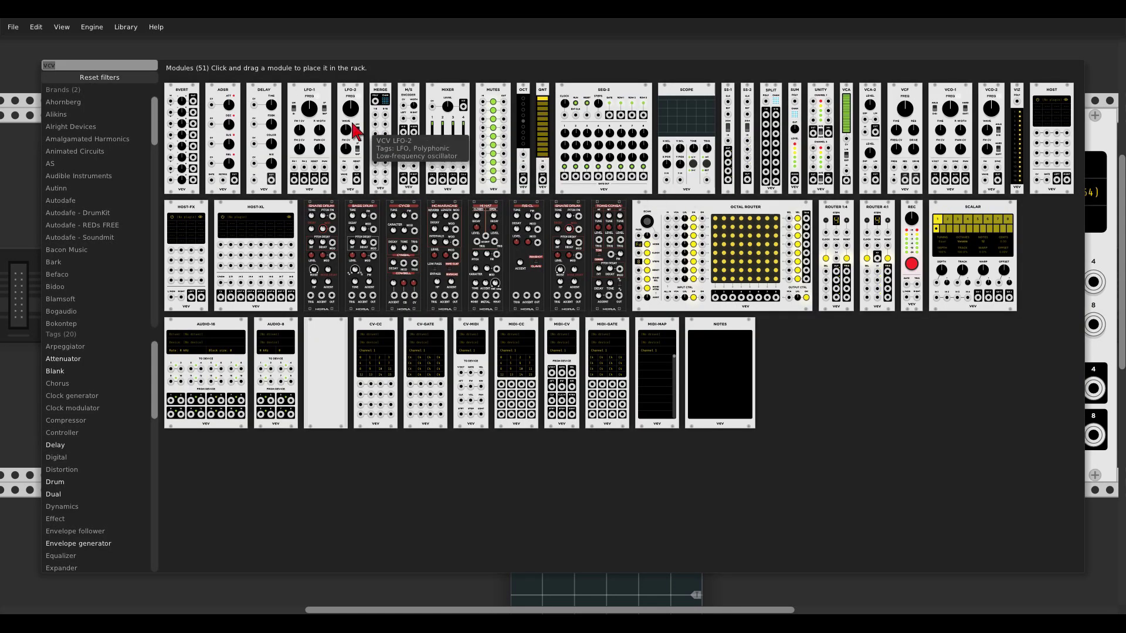
pyautogui.press('Escape')
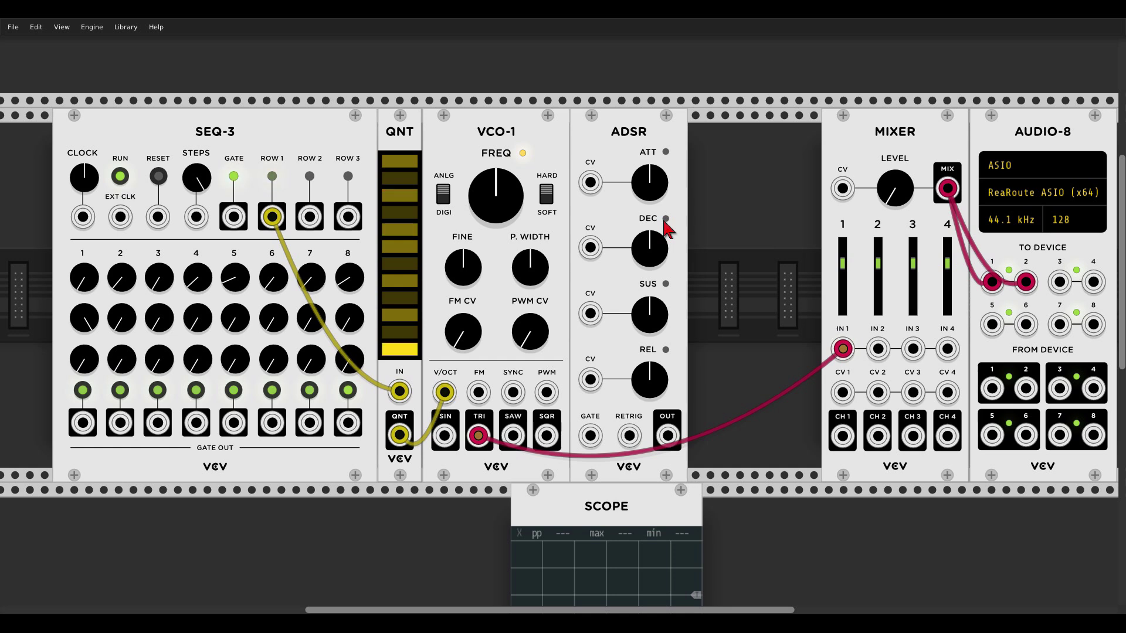
pyautogui.moveTo(827, 173); pyautogui.dragTo(900, 173)
pyautogui.moveTo(592, 510); pyautogui.dragTo(770, 288)
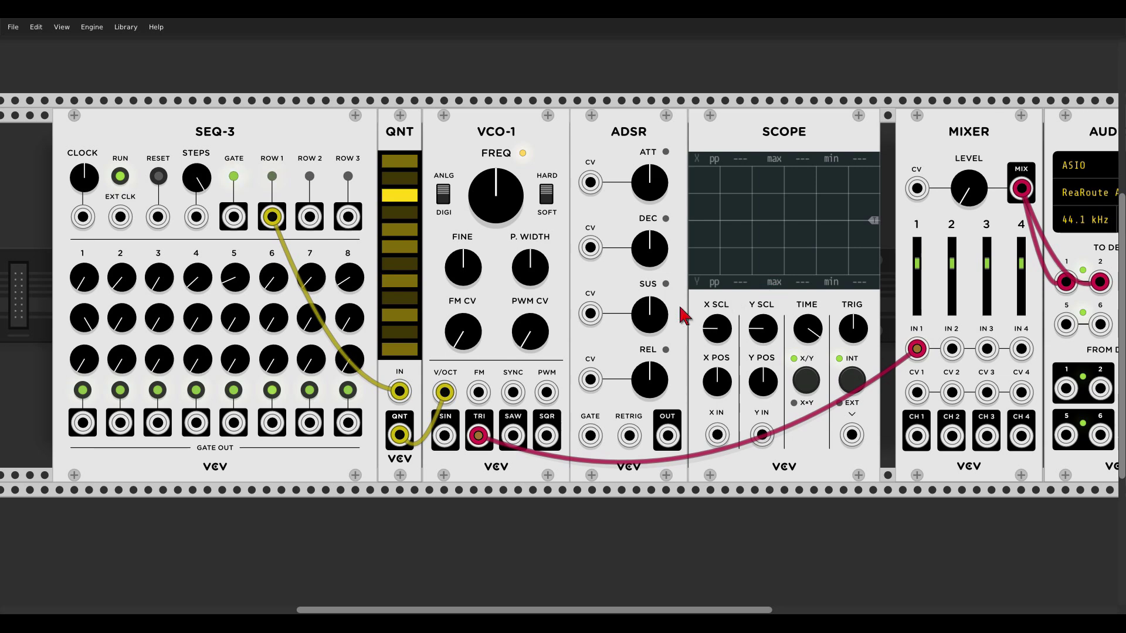
# - Patch SEQ-3's GATE output into the ADSR's GATE input and slow the SEQ-3 clock
pyautogui.moveTo(234, 218); pyautogui.dragTo(591, 435)
pyautogui.click(235, 220)
pyautogui.click(235, 220)
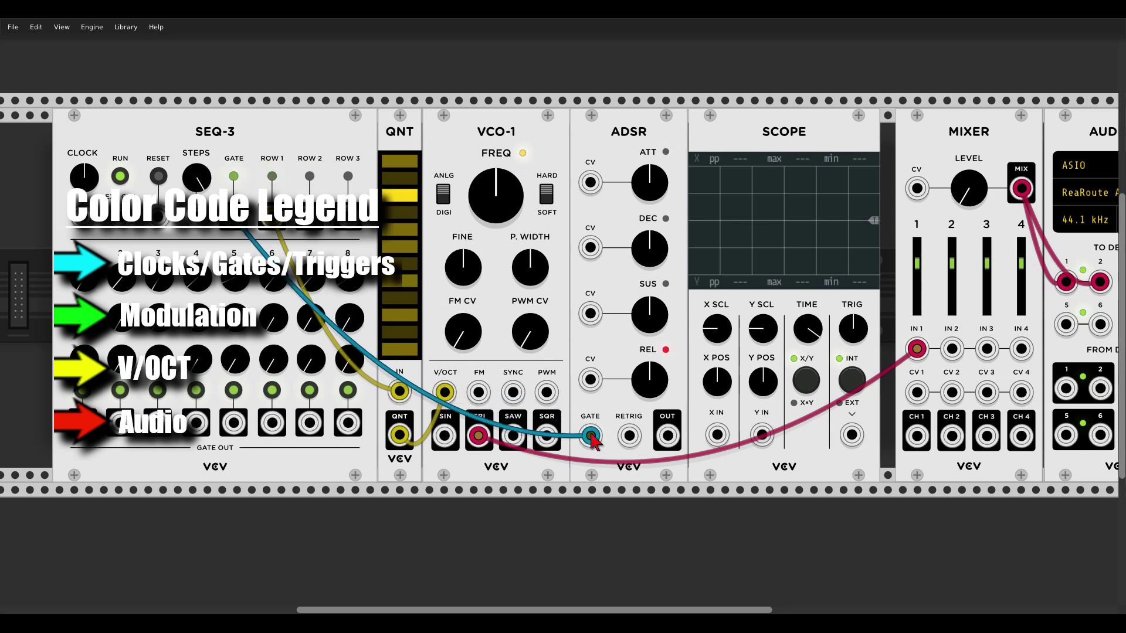
pyautogui.moveTo(83, 176); pyautogui.dragTo(84, 194)
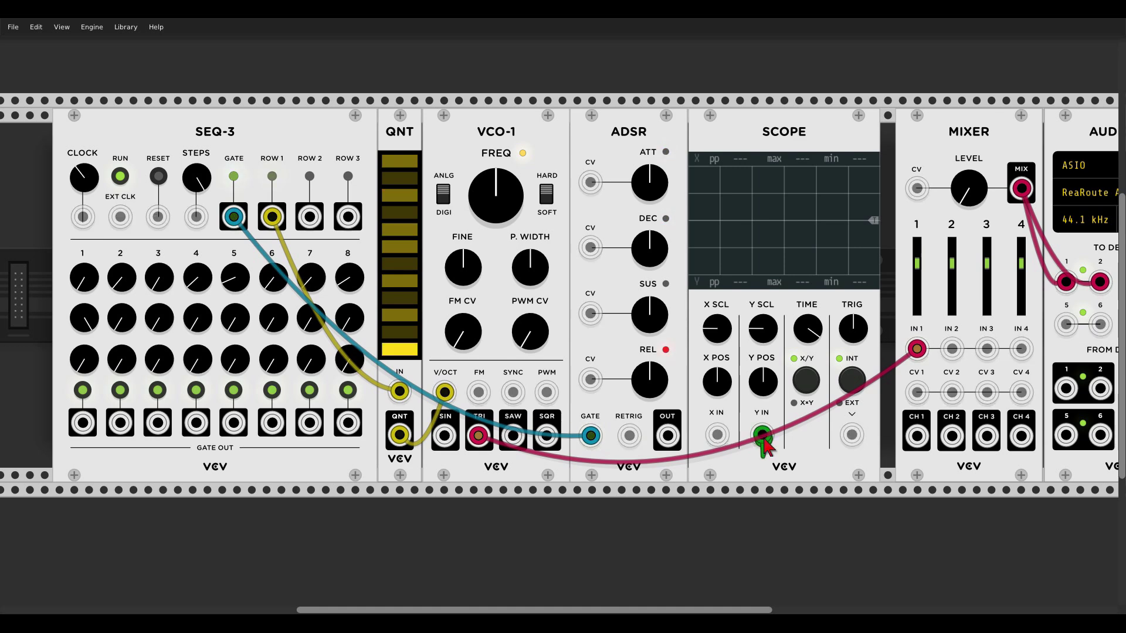
# - Patch SEQ-3's GATE output into Scope Y IN and ADSR OUT into X IN, and widen the Scope's time window
pyautogui.moveTo(762, 437)
pyautogui.mouseDown()
pyautogui.moveTo(766, 446)
pyautogui.moveTo(250, 240)
pyautogui.moveTo(233, 216)
pyautogui.mouseUp()
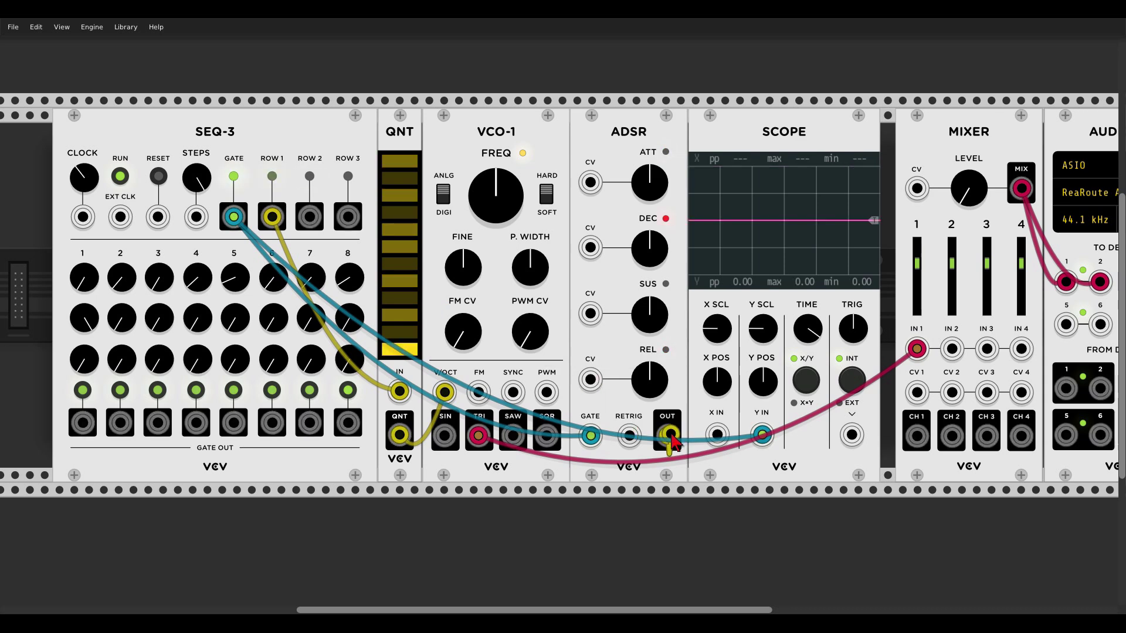
pyautogui.moveTo(669, 435); pyautogui.dragTo(716, 435)
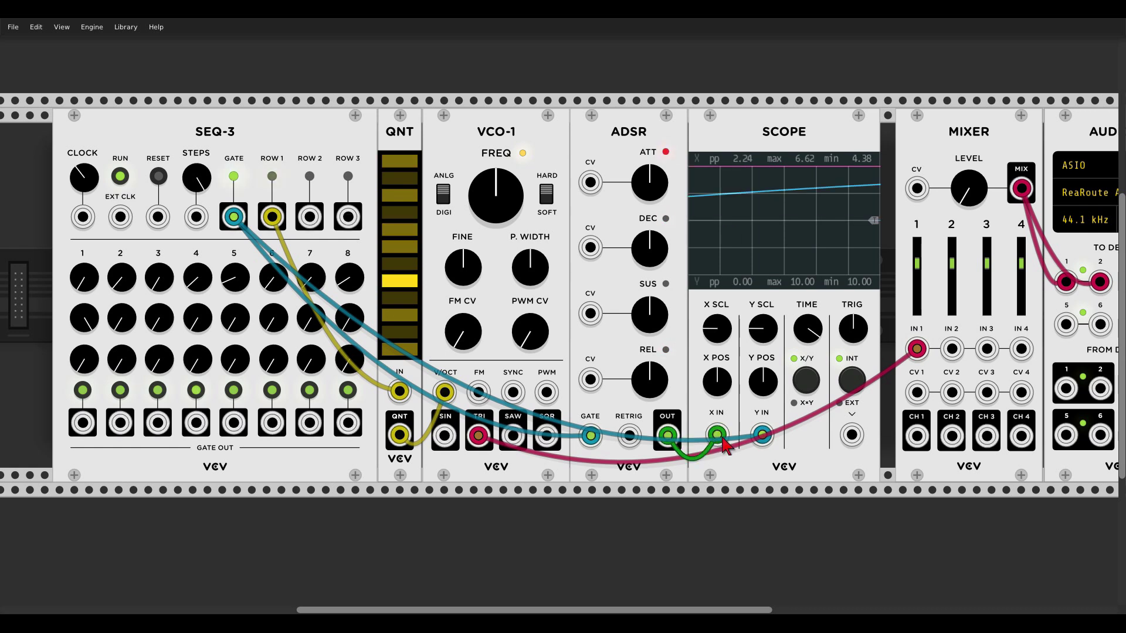
pyautogui.moveTo(807, 330)
pyautogui.mouseDown()
pyautogui.moveTo(807, 343)
pyautogui.moveTo(808, 317)
pyautogui.mouseUp()
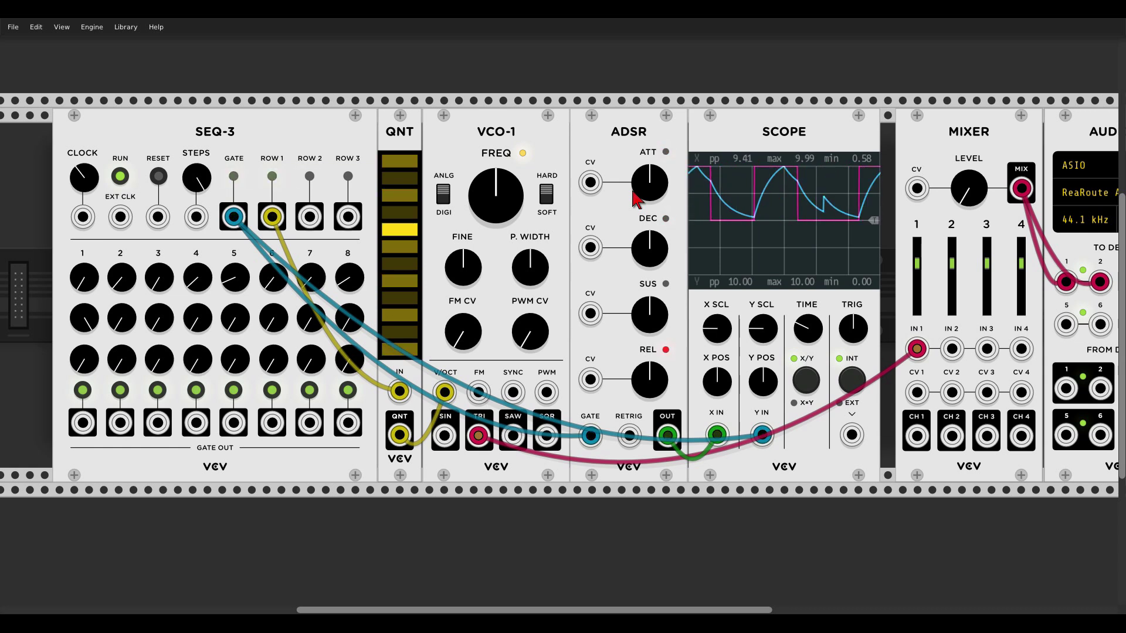
# - Turn the ADSR's attack down to its minimum and widen the Scope's time window further
pyautogui.moveTo(635, 194); pyautogui.dragTo(634, 252)
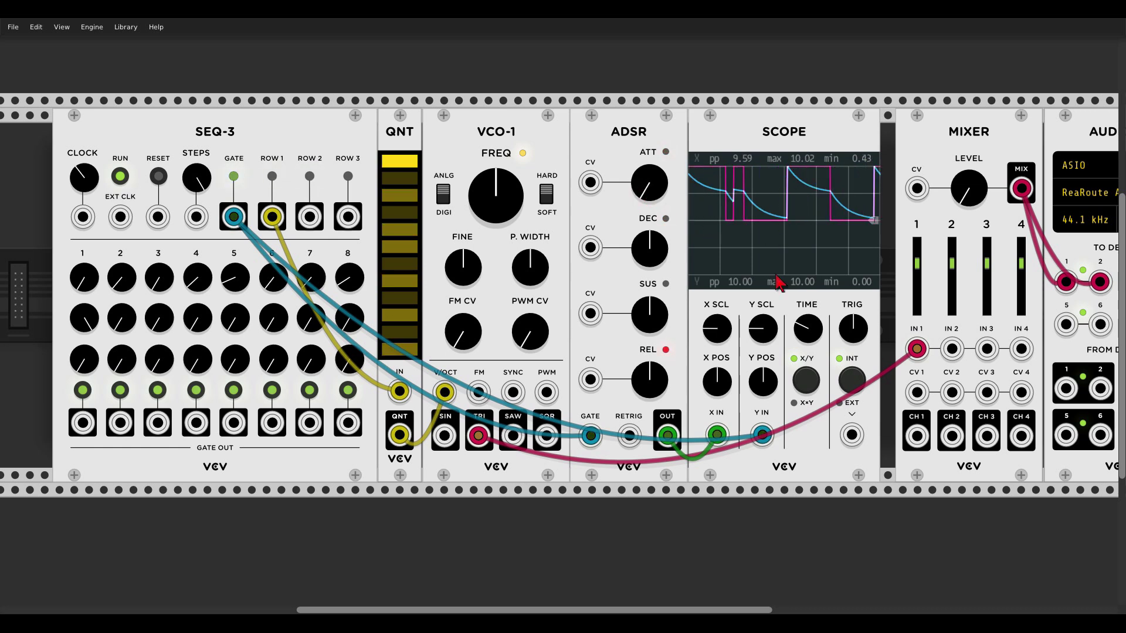
pyautogui.moveTo(808, 332); pyautogui.dragTo(808, 332)
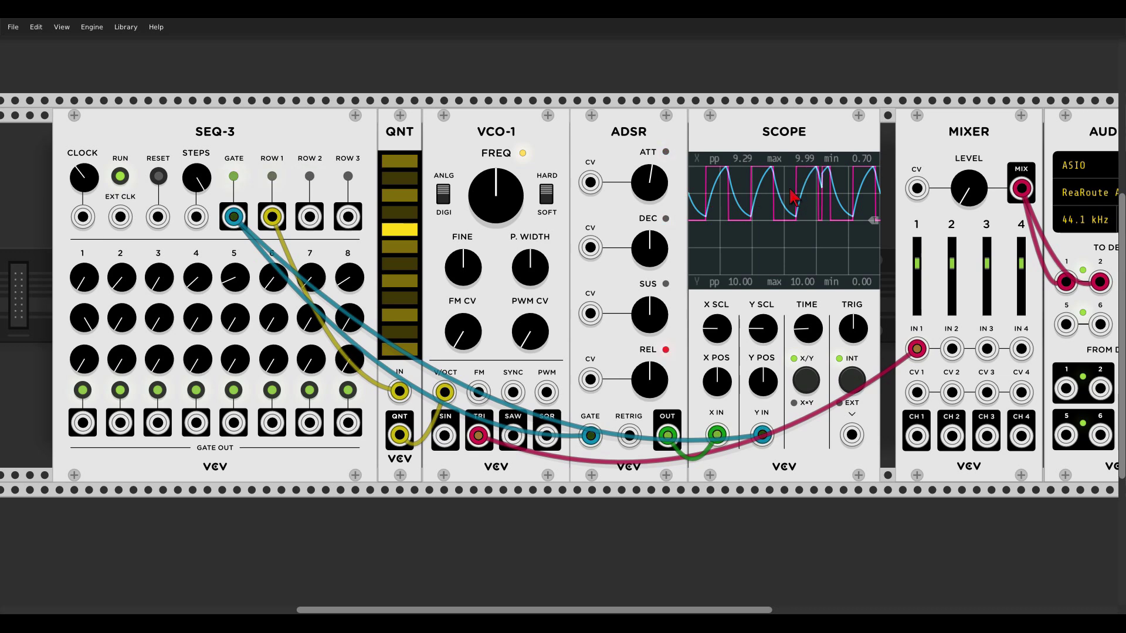
# - Raise the ADSR's attack in stages to well above its midpoint to slow the envelope's rise
pyautogui.scroll(3, 787, 191)
pyautogui.moveTo(519, 196); pyautogui.dragTo(519, 162)
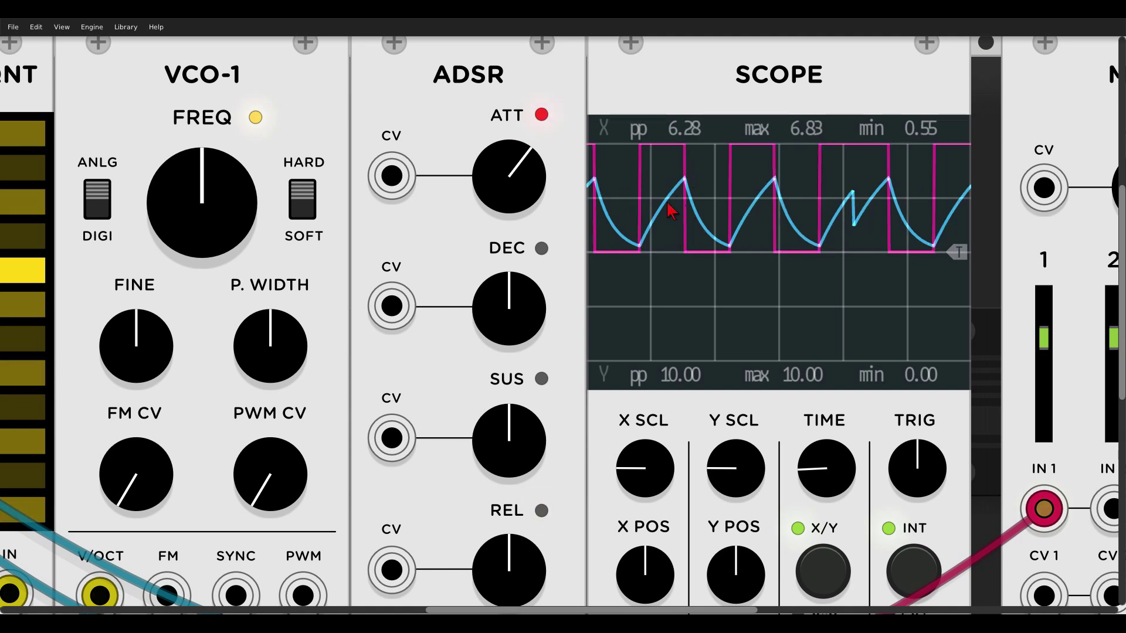
pyautogui.moveTo(529, 179); pyautogui.dragTo(531, 188)
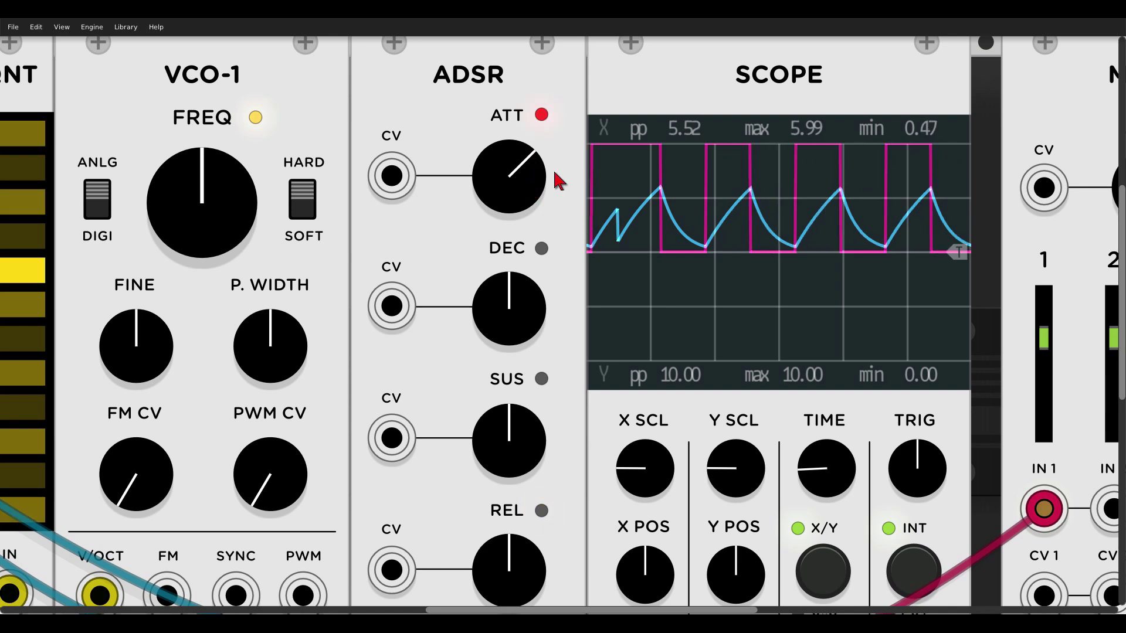
pyautogui.moveTo(527, 154); pyautogui.dragTo(689, 216)
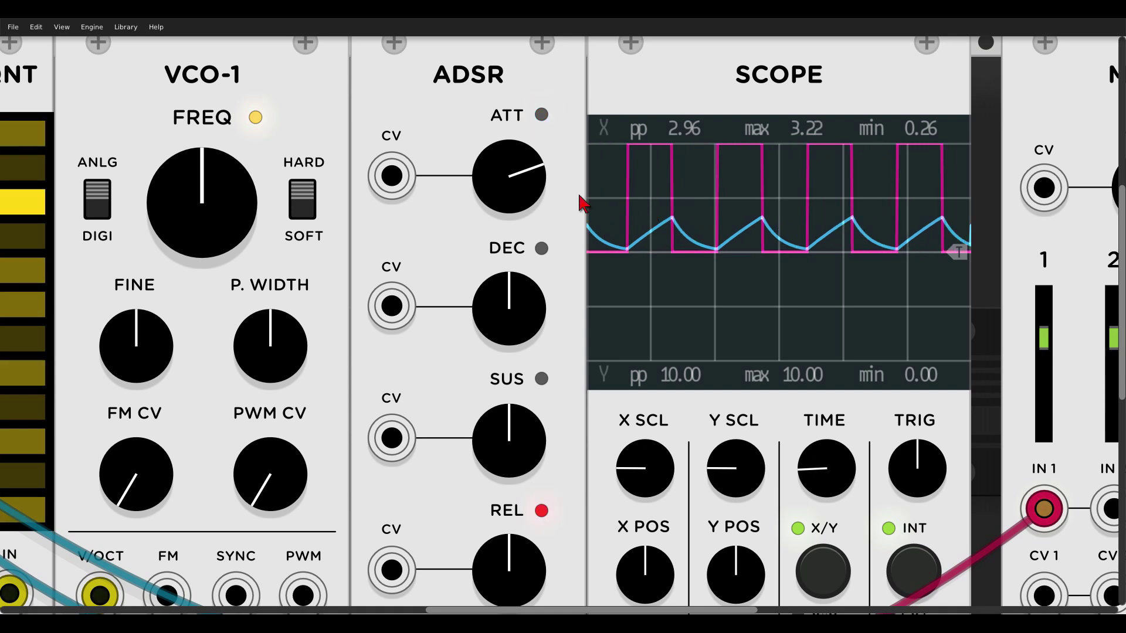
# - Drop the ADSR's attack to 1 ms, shorten its decay to 14.655 ms, and raise the attack slightly
pyautogui.moveTo(535, 183); pyautogui.dragTo(535, 234)
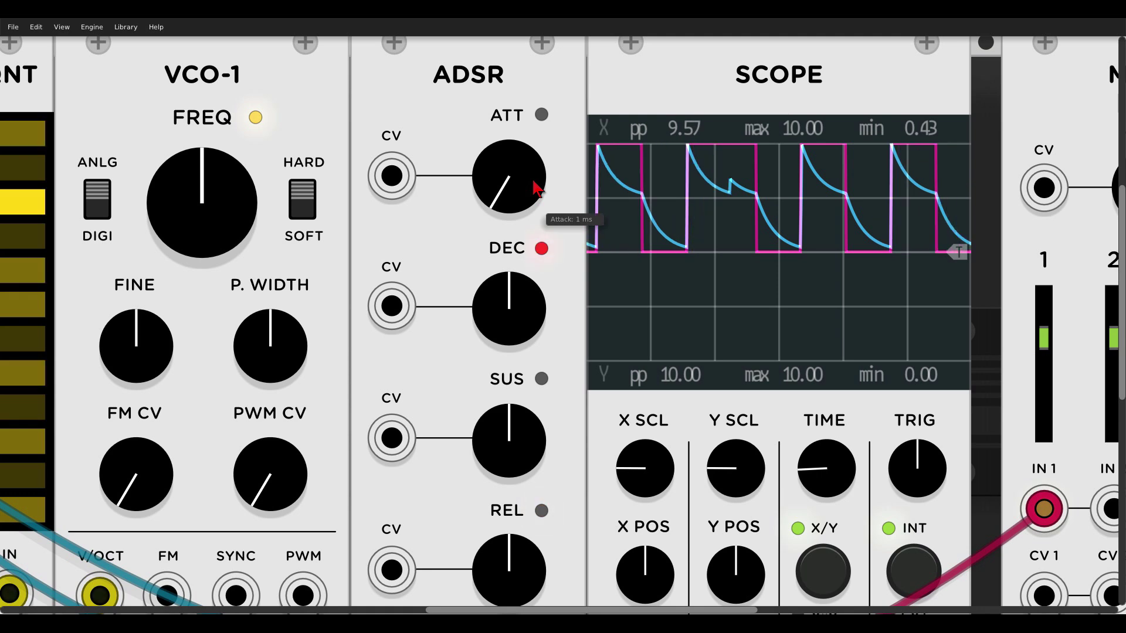
pyautogui.moveTo(529, 338); pyautogui.dragTo(529, 367)
pyautogui.moveTo(530, 202)
pyautogui.mouseDown()
pyautogui.moveTo(531, 217)
pyautogui.moveTo(533, 201)
pyautogui.mouseUp()
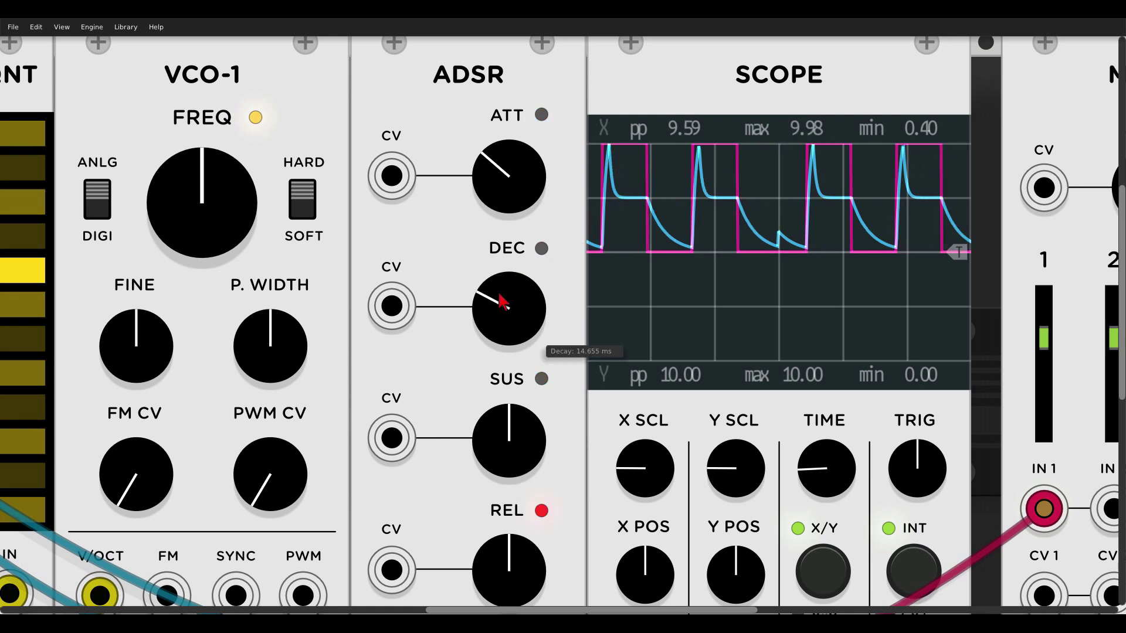
# - Lengthen the ADSR's decay in two stages past its midpoint, and shorten it again to well below the midpoint
pyautogui.moveTo(505, 316); pyautogui.dragTo(505, 276)
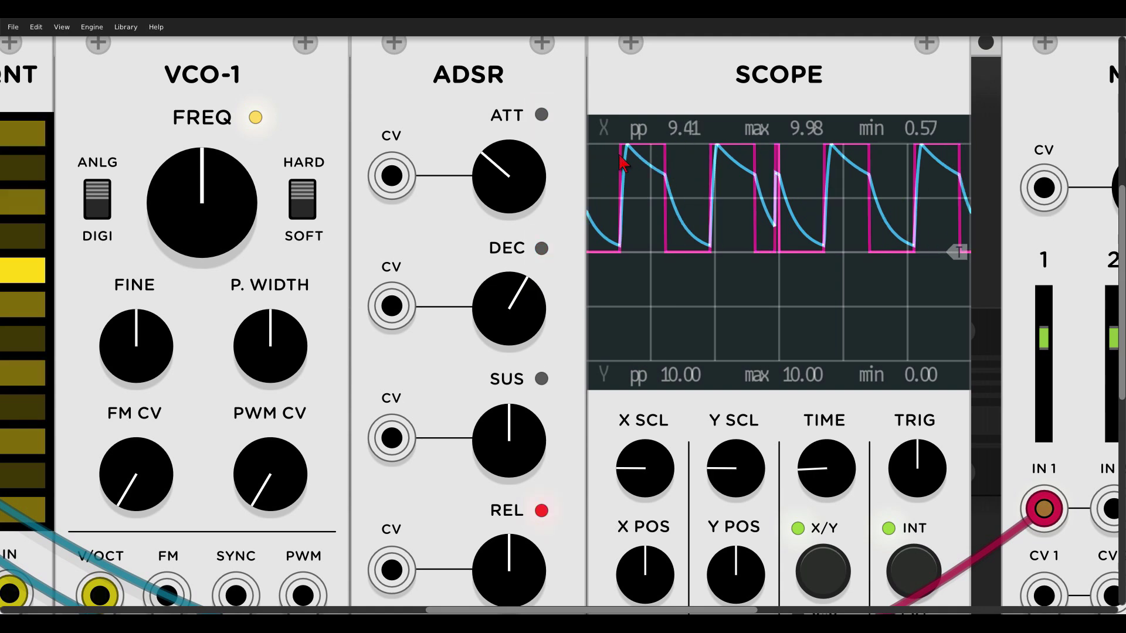
pyautogui.moveTo(510, 314); pyautogui.dragTo(527, 310)
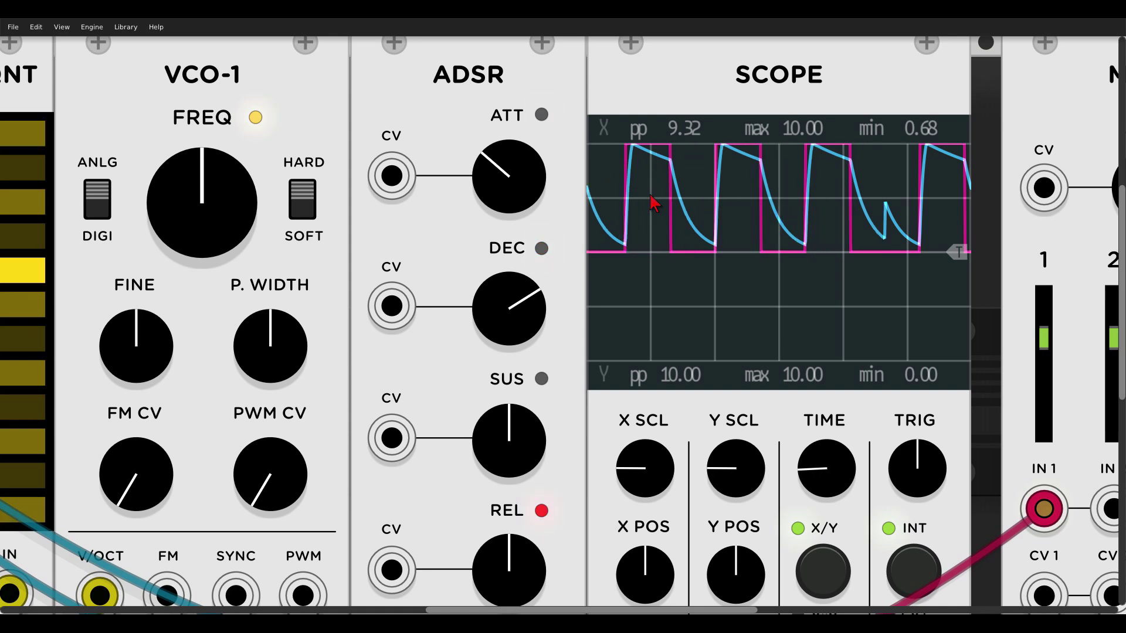
pyautogui.moveTo(503, 322); pyautogui.dragTo(503, 369)
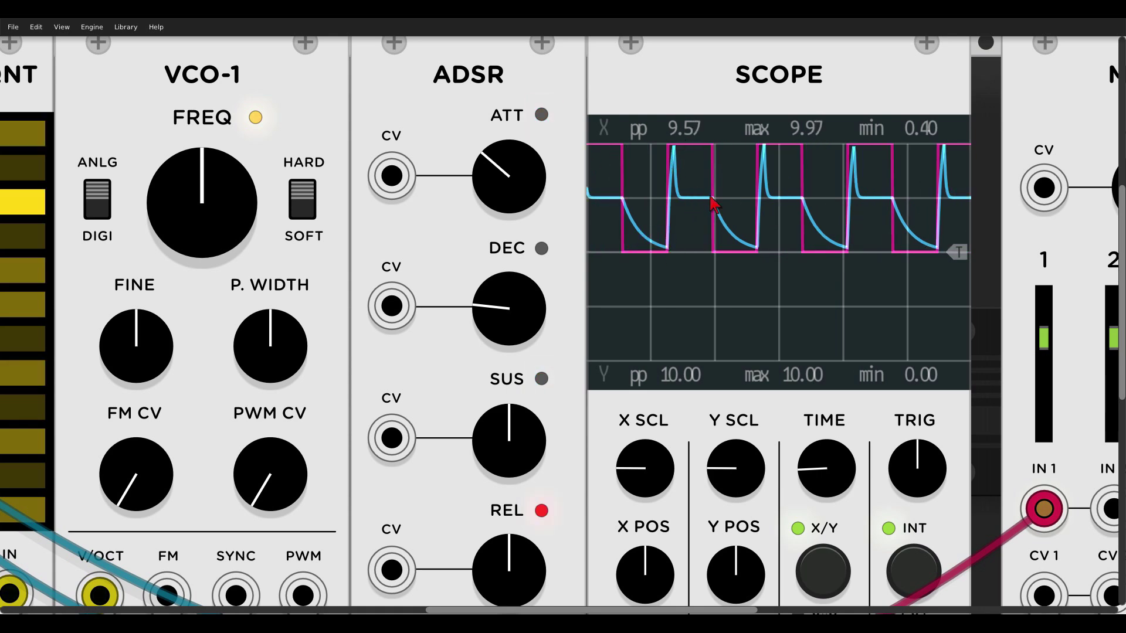
# - Lower the ADSR's sustain to well below its midpoint and return it to the midpoint
pyautogui.moveTo(506, 414)
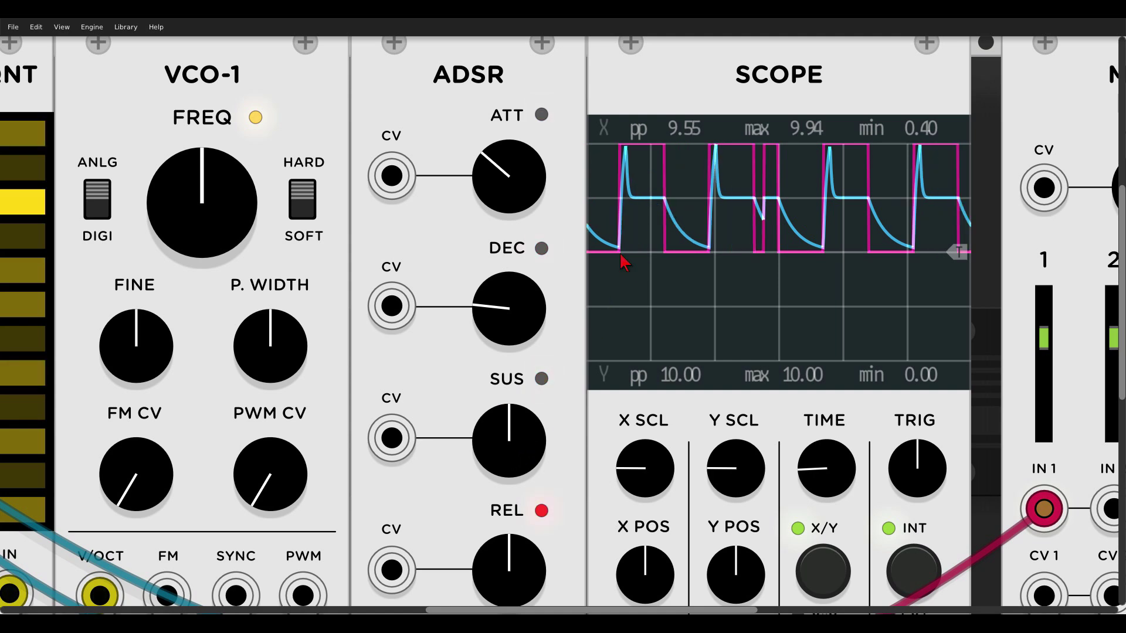
pyautogui.moveTo(515, 432); pyautogui.dragTo(530, 475)
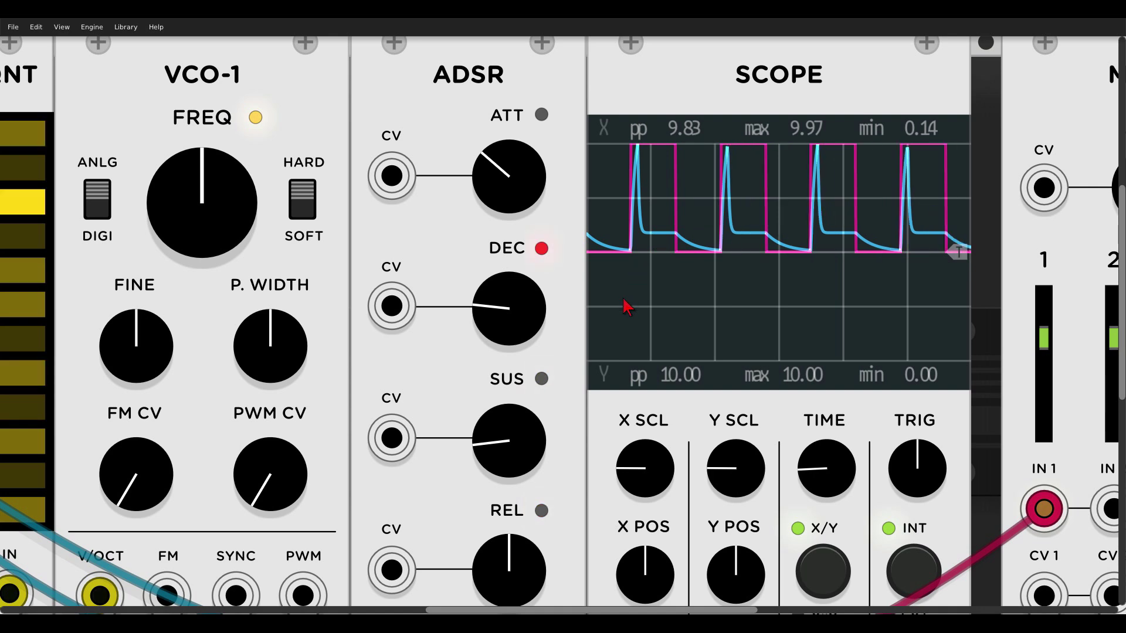
pyautogui.moveTo(512, 452); pyautogui.dragTo(512, 434)
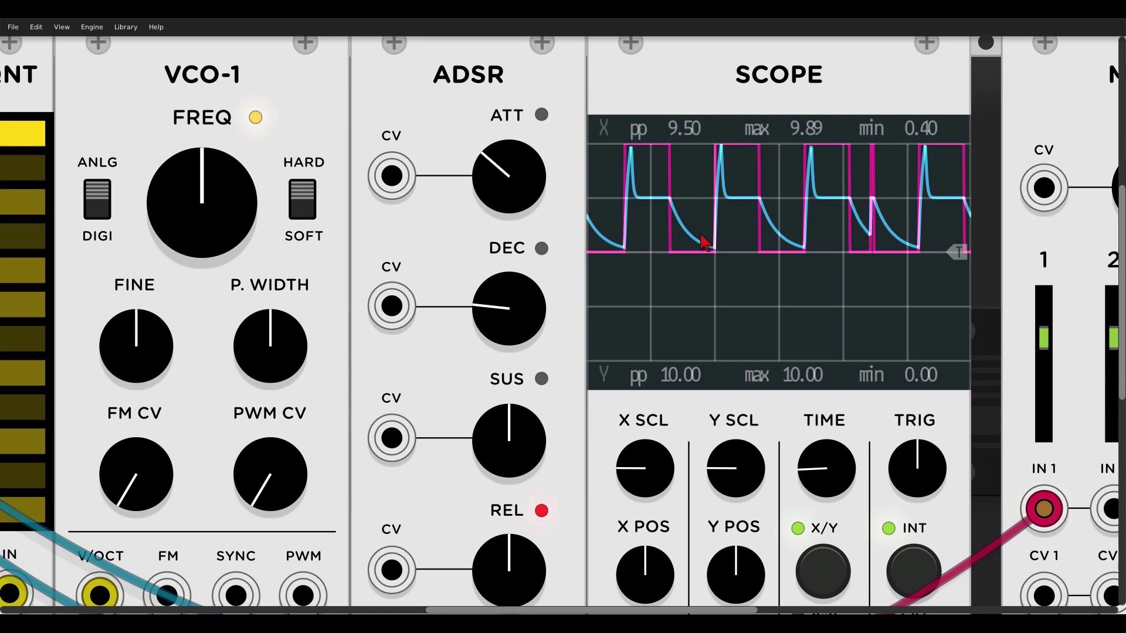
# - Shorten the ADSR's release to well below its midpoint
pyautogui.scroll(-1, 573, 381)
pyautogui.moveTo(509, 566); pyautogui.dragTo(509, 601)
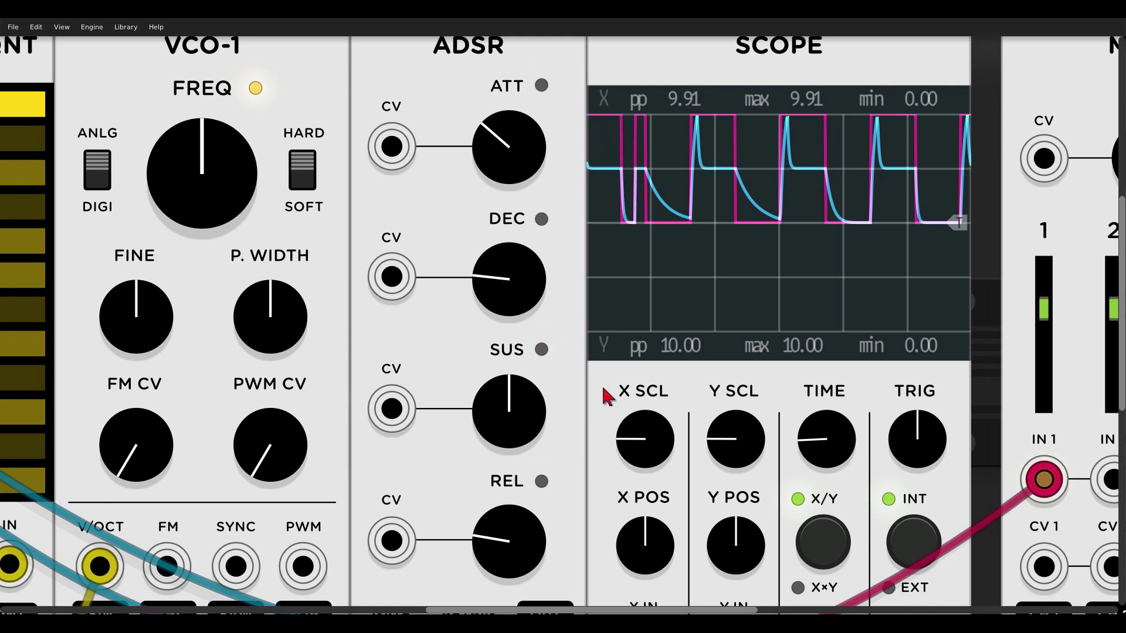
# - Lengthen the ADSR's release in stages to well past its midpoint
pyautogui.moveTo(526, 538)
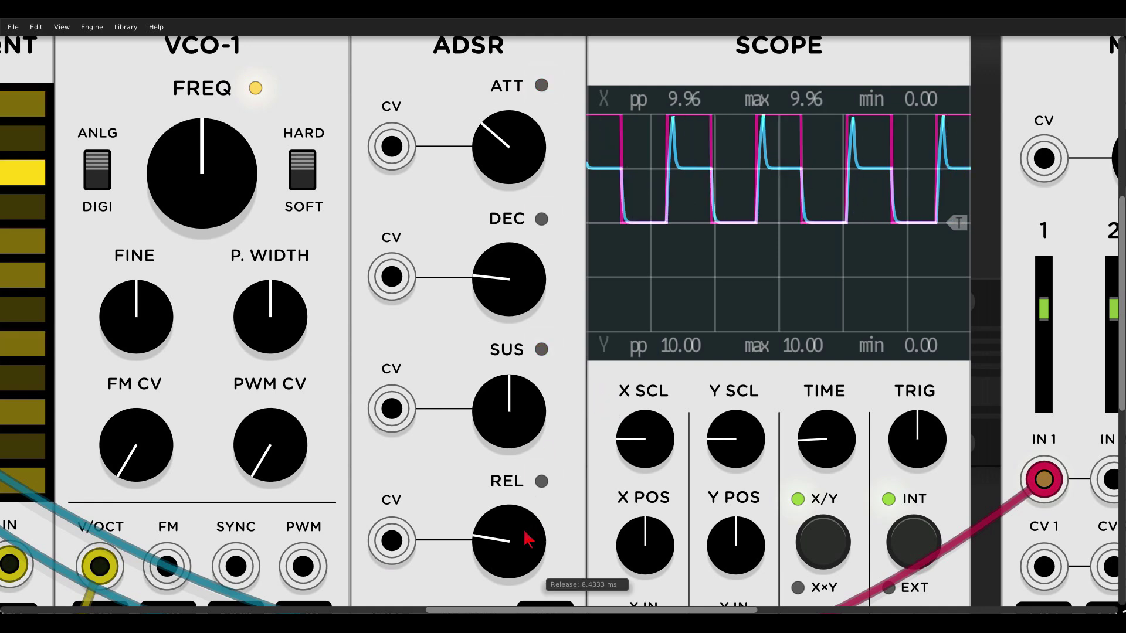
pyautogui.moveTo(526, 537); pyautogui.dragTo(526, 504)
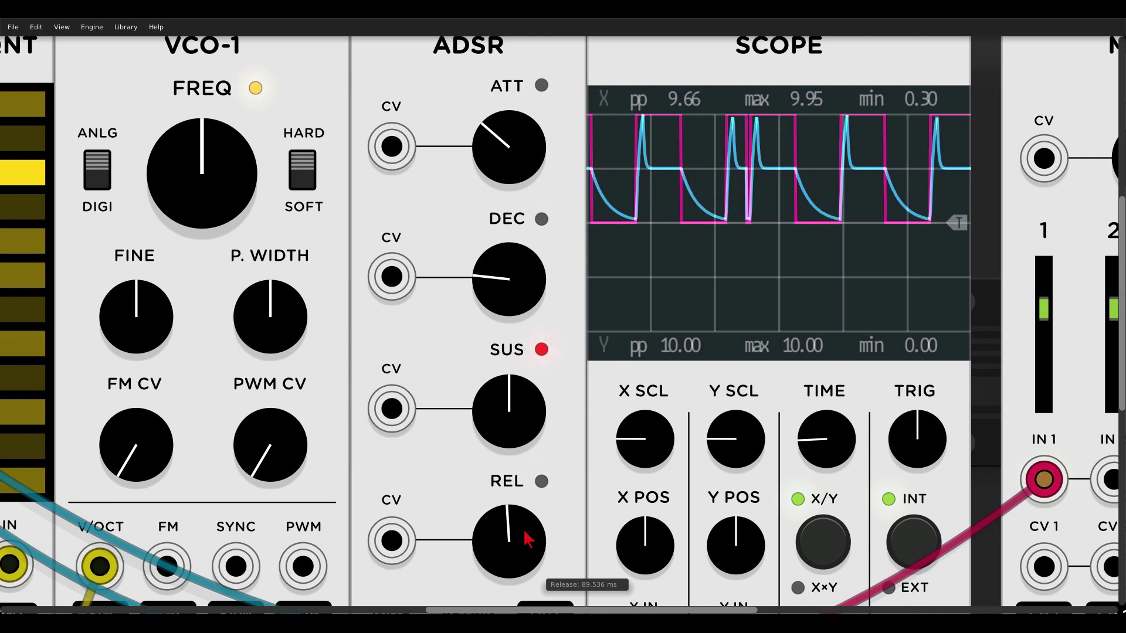
pyautogui.moveTo(523, 497); pyautogui.dragTo(524, 463)
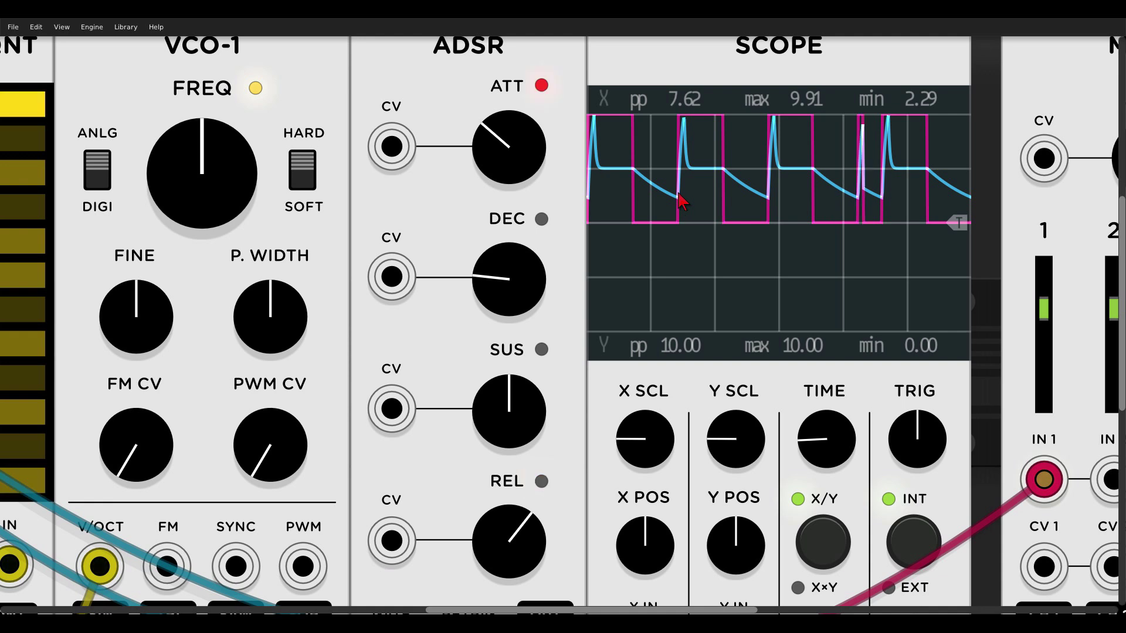
pyautogui.moveTo(519, 525); pyautogui.dragTo(519, 511)
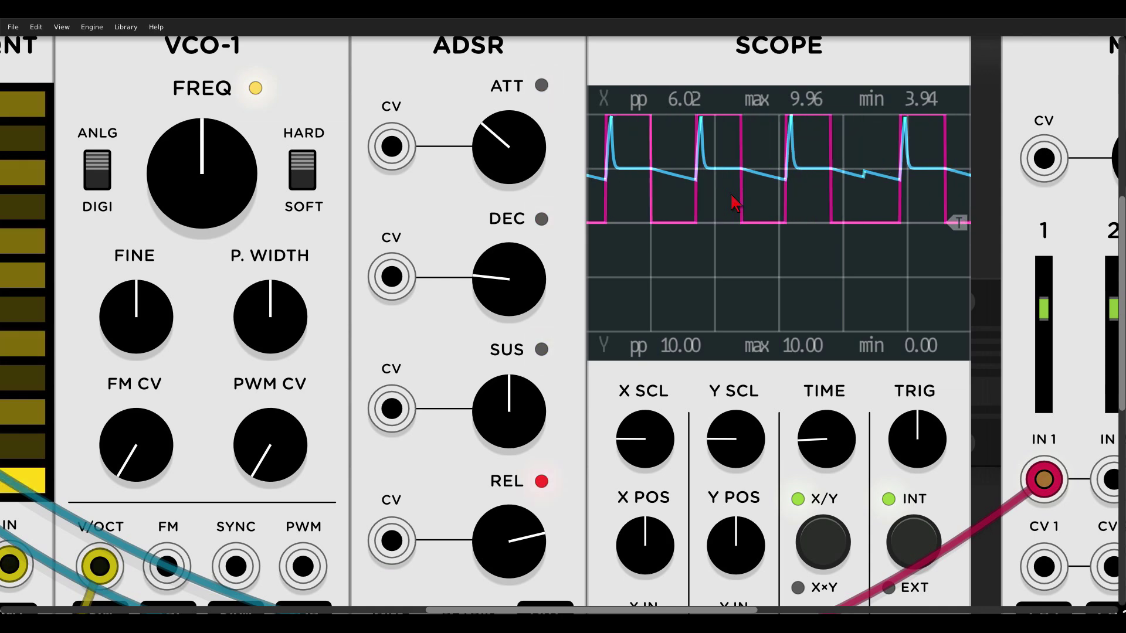
# - Set the SEQ-3 clock tempo to 240 bpm and raise the Mixer's master level
pyautogui.scroll(-3, 537, 346)
pyautogui.hscroll(-3, 487, 287)
pyautogui.scroll(-1, 487, 288)
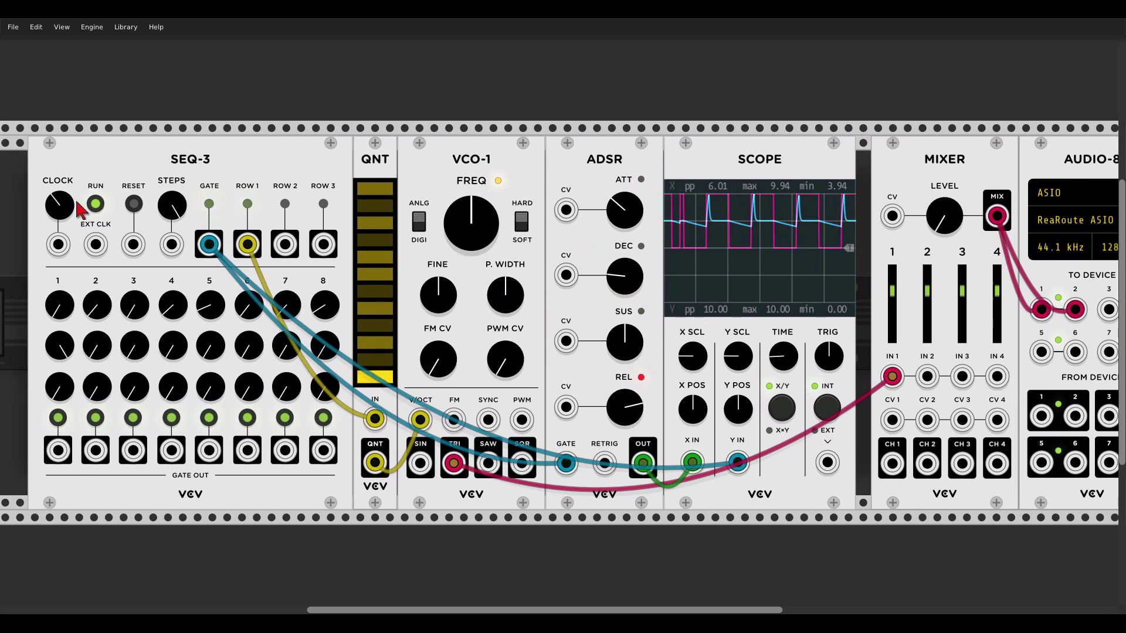
pyautogui.moveTo(70, 213); pyautogui.dragTo(70, 211)
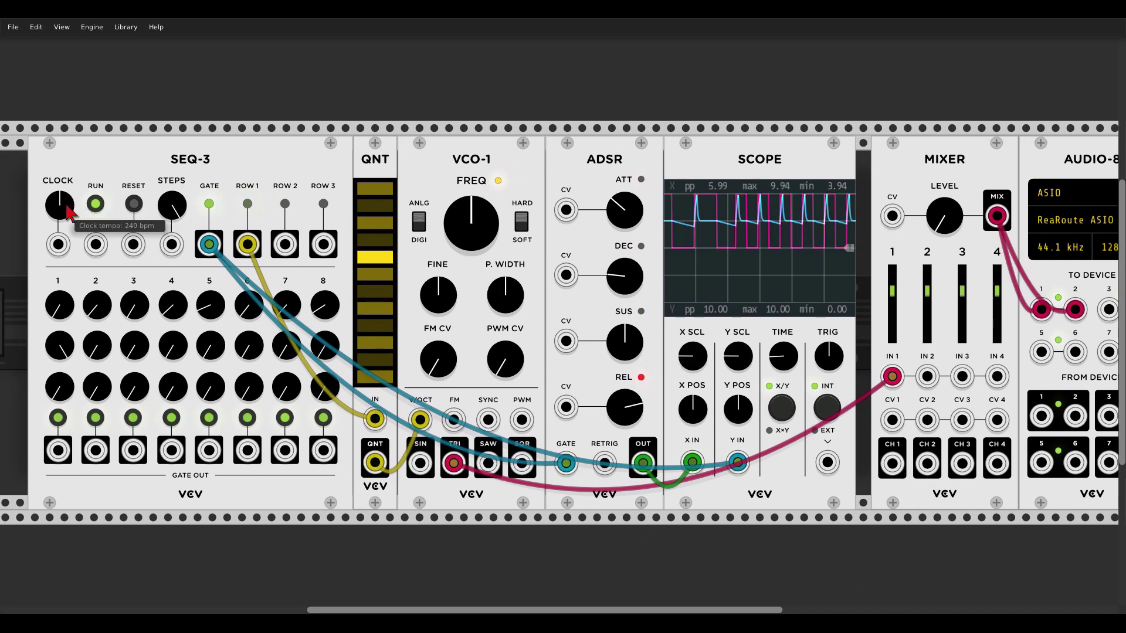
pyautogui.moveTo(959, 231)
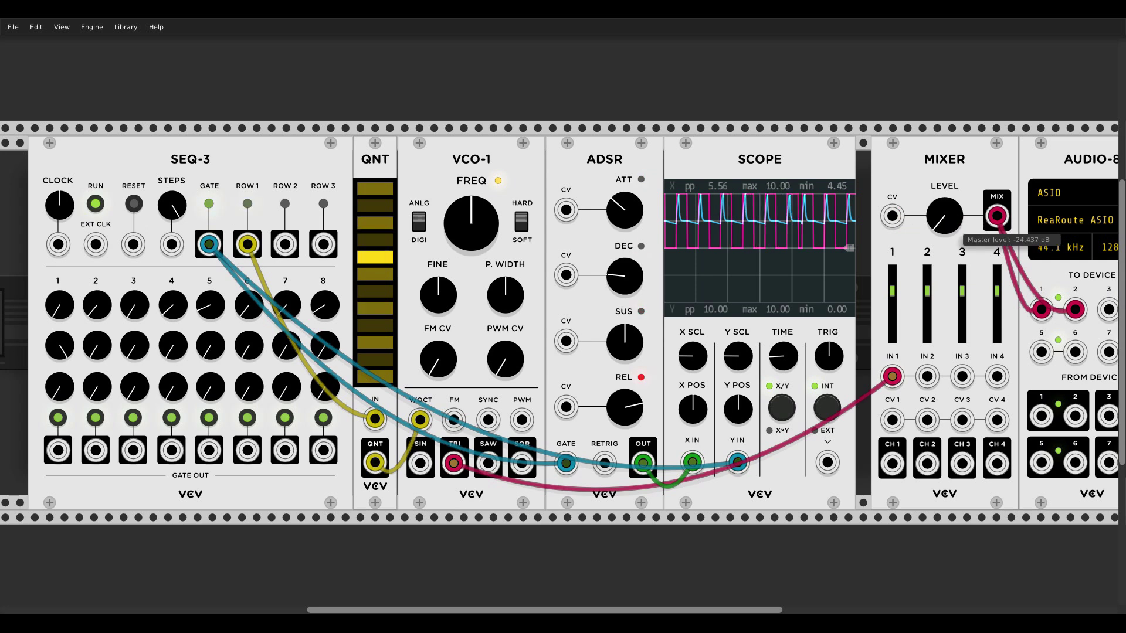
pyautogui.moveTo(959, 231); pyautogui.dragTo(951, 225)
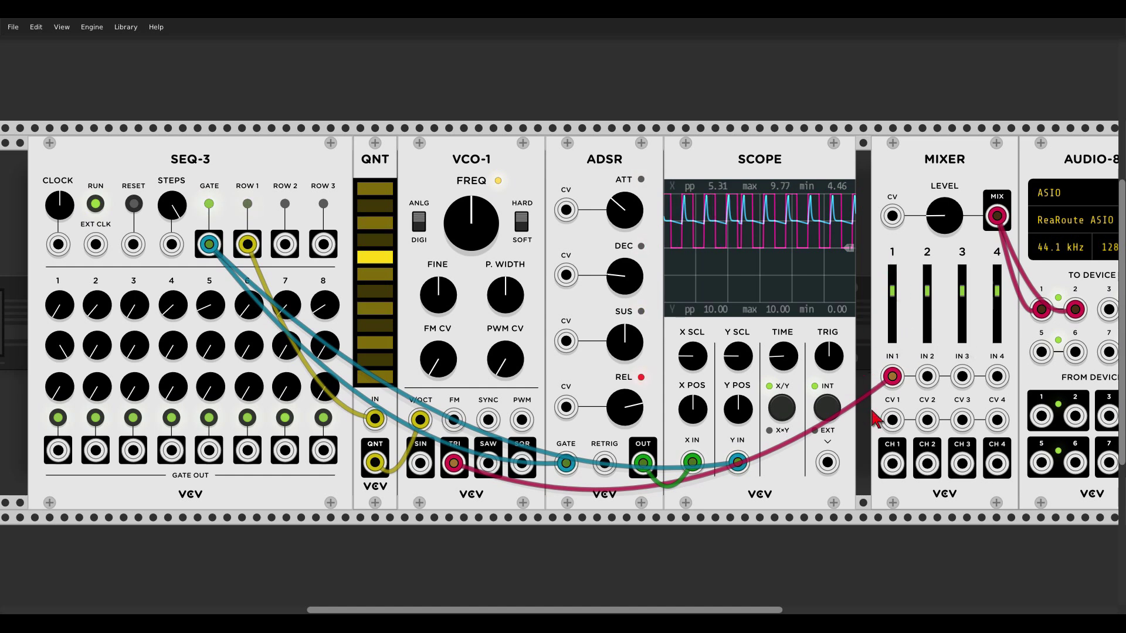
pyautogui.moveTo(895, 311)
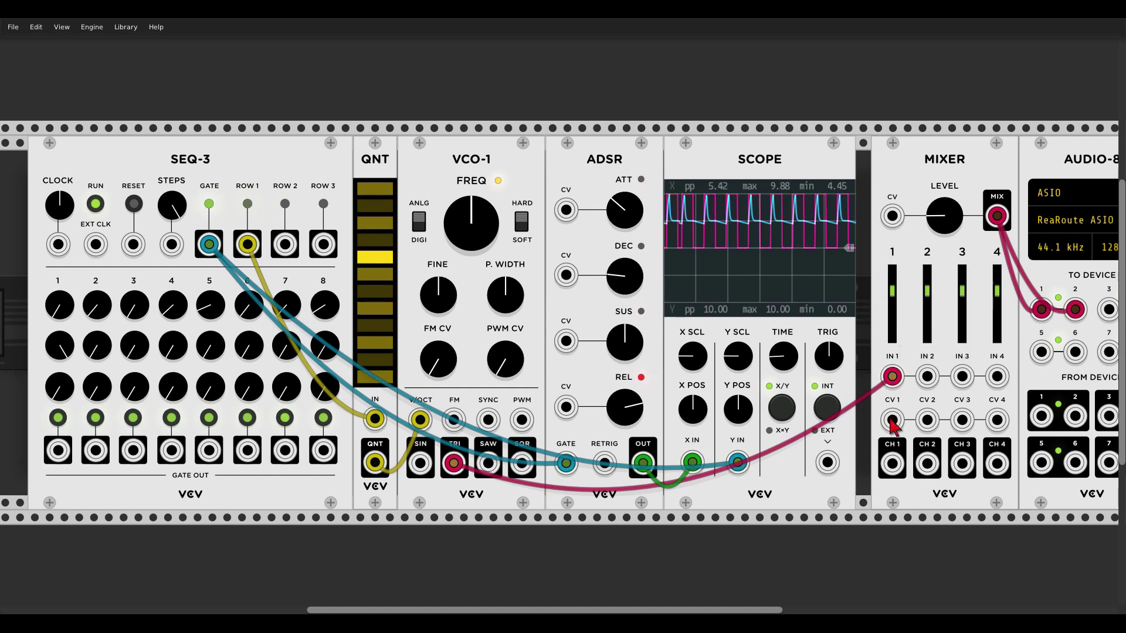
pyautogui.moveTo(892, 423); pyautogui.dragTo(644, 464)
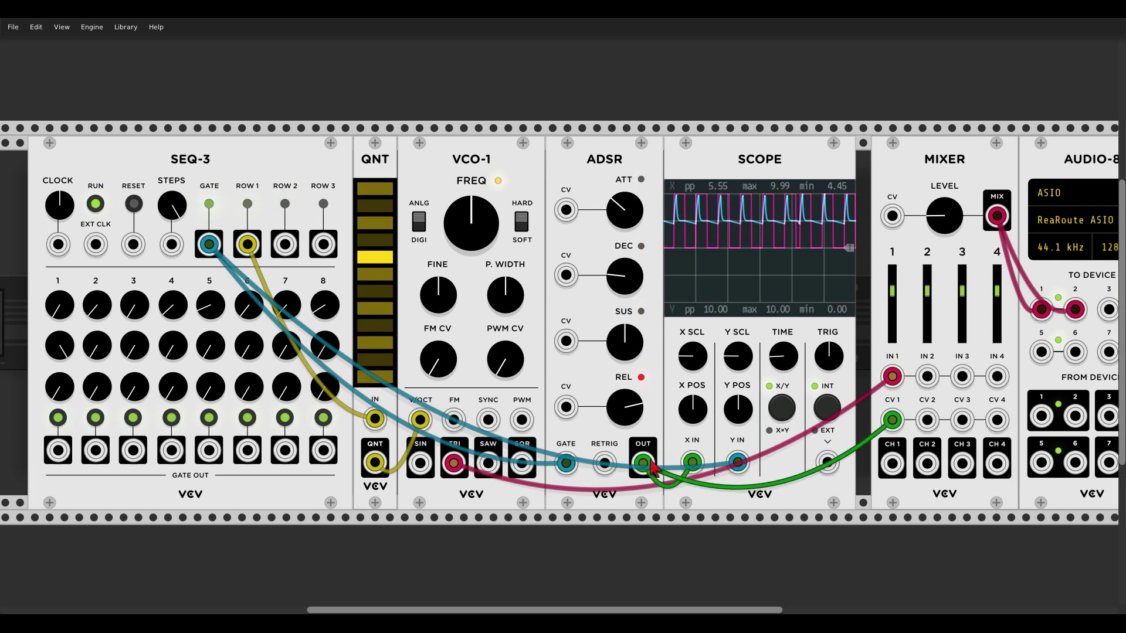
pyautogui.moveTo(639, 418)
pyautogui.mouseDown()
pyautogui.moveTo(639, 405)
pyautogui.moveTo(634, 419)
pyautogui.mouseUp()
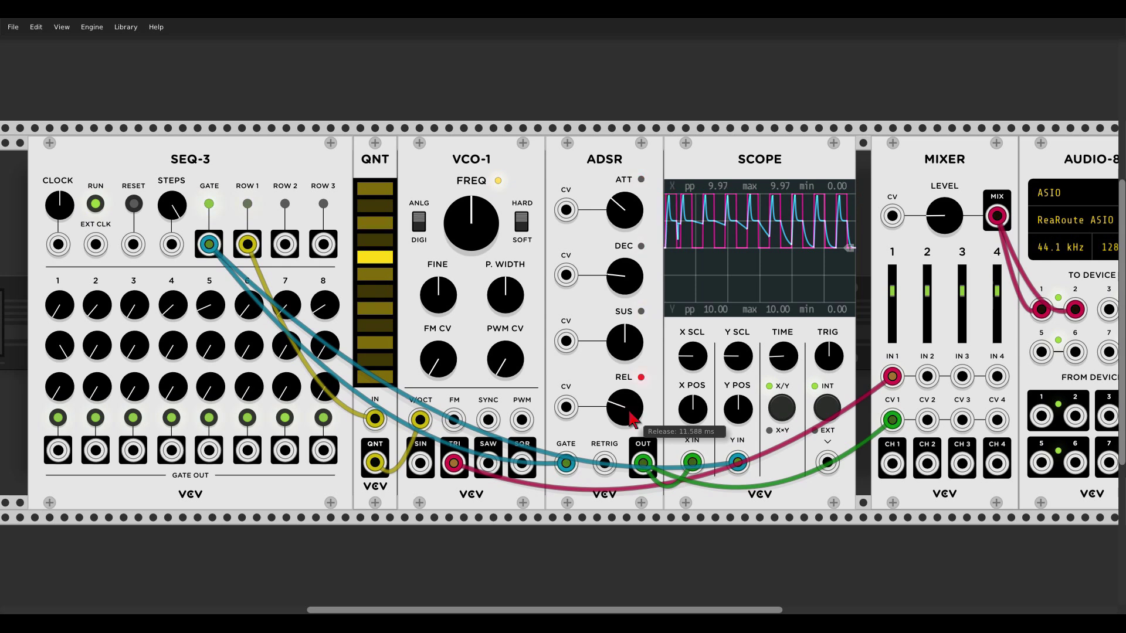
# - Reduce the ADSR's attack to its minimum and adjust the Scope's time scale to spread out the envelope cycles
pyautogui.scroll(2, 760, 306)
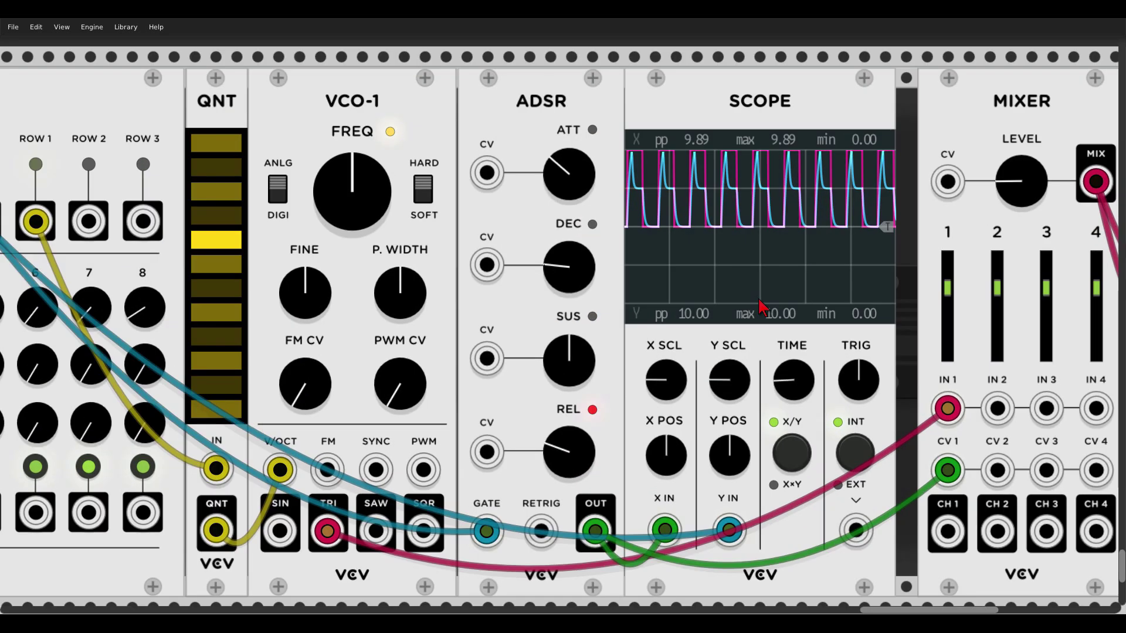
pyautogui.scroll(3, 760, 306)
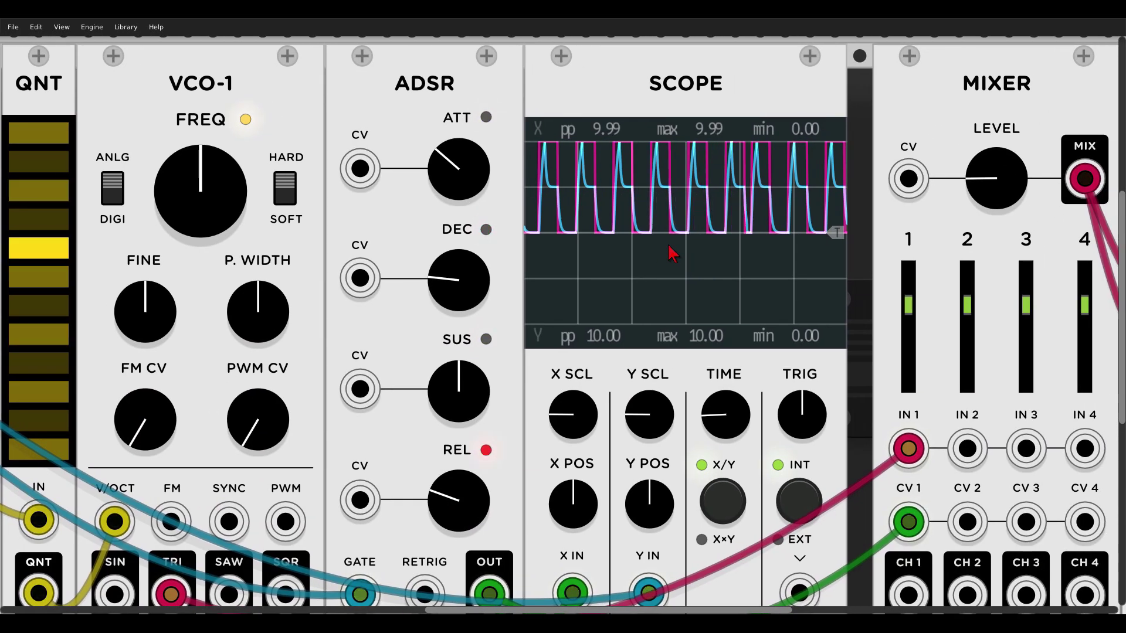
pyautogui.moveTo(458, 170); pyautogui.dragTo(457, 223)
pyautogui.moveTo(725, 414); pyautogui.dragTo(603, 201)
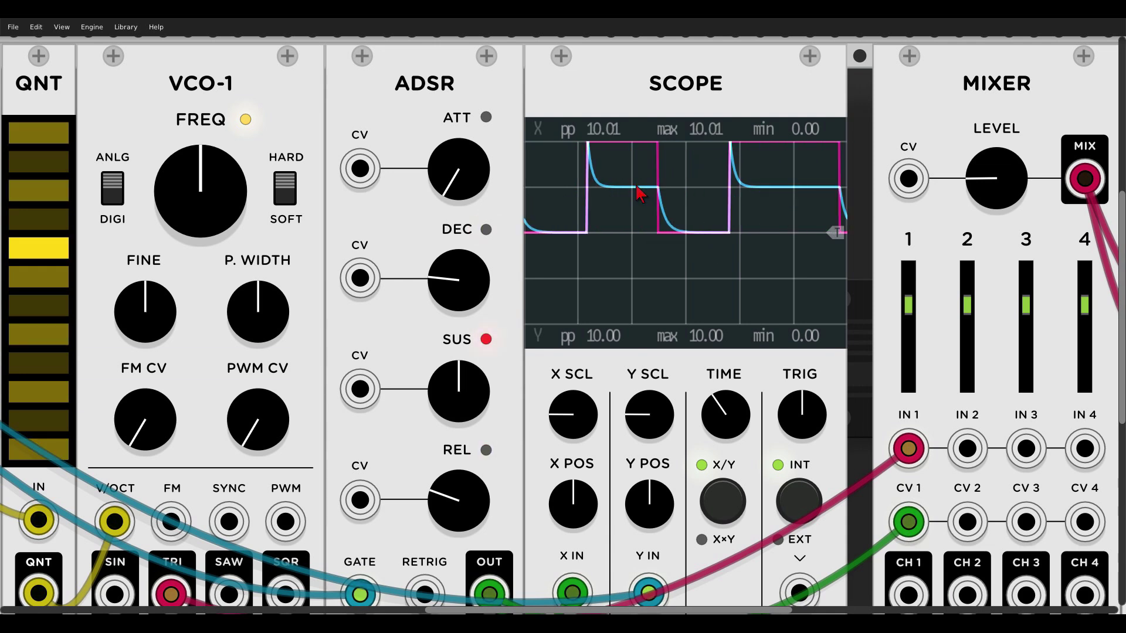
# - Lower the ADSR's sustain to about 41% and slightly lengthen its release and decay
pyautogui.scroll(-1, 640, 193)
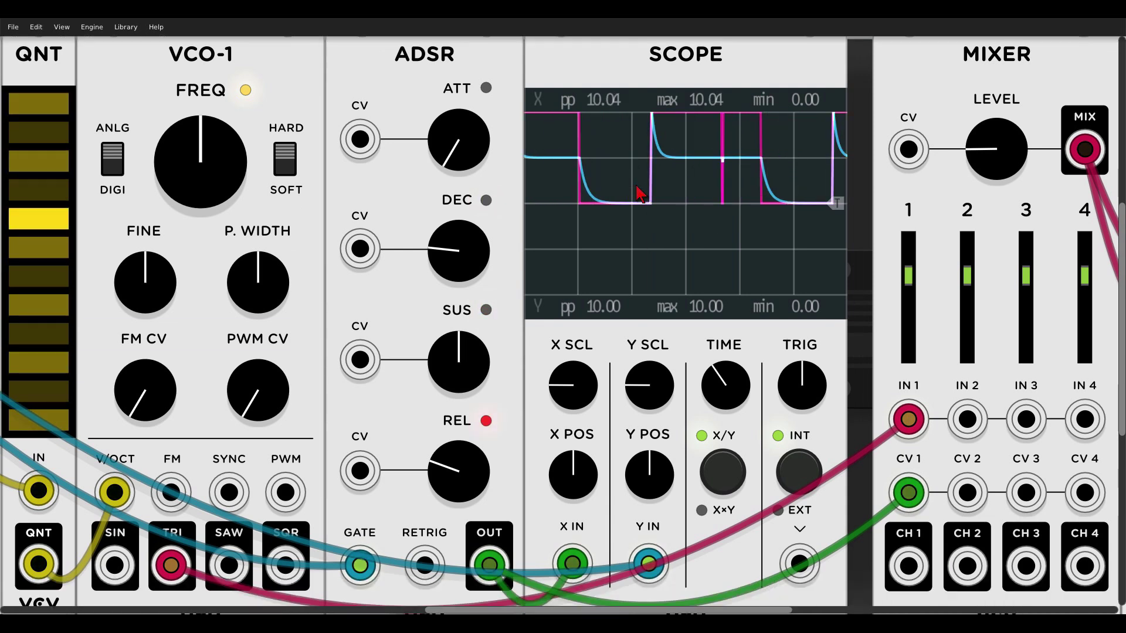
pyautogui.moveTo(463, 364); pyautogui.dragTo(463, 387)
pyautogui.moveTo(453, 466); pyautogui.dragTo(453, 469)
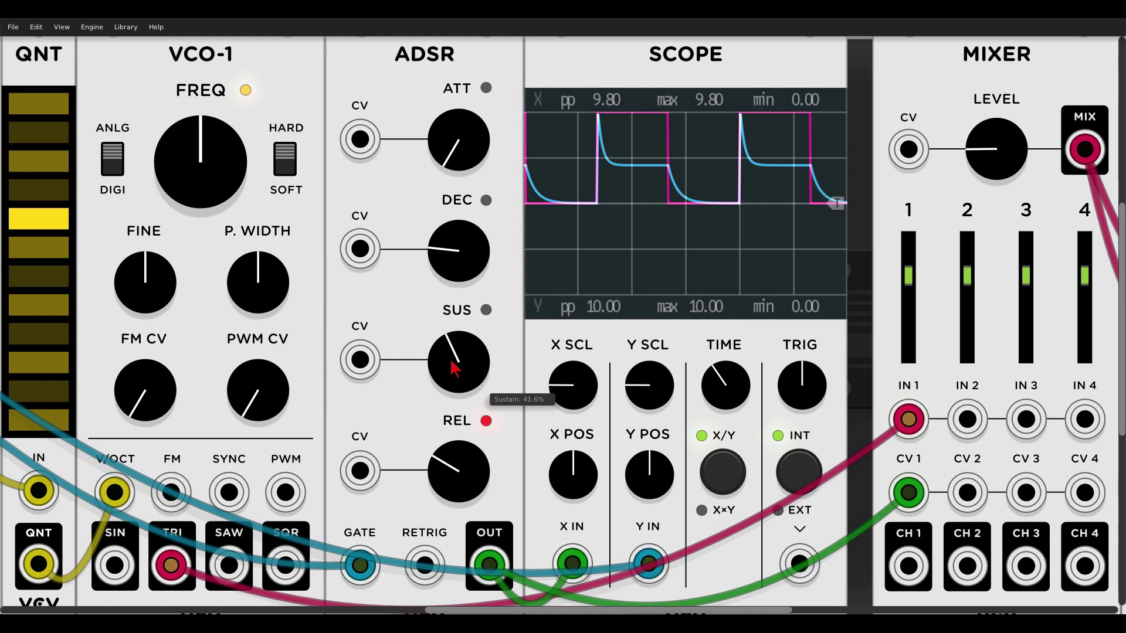
pyautogui.moveTo(456, 252); pyautogui.dragTo(456, 245)
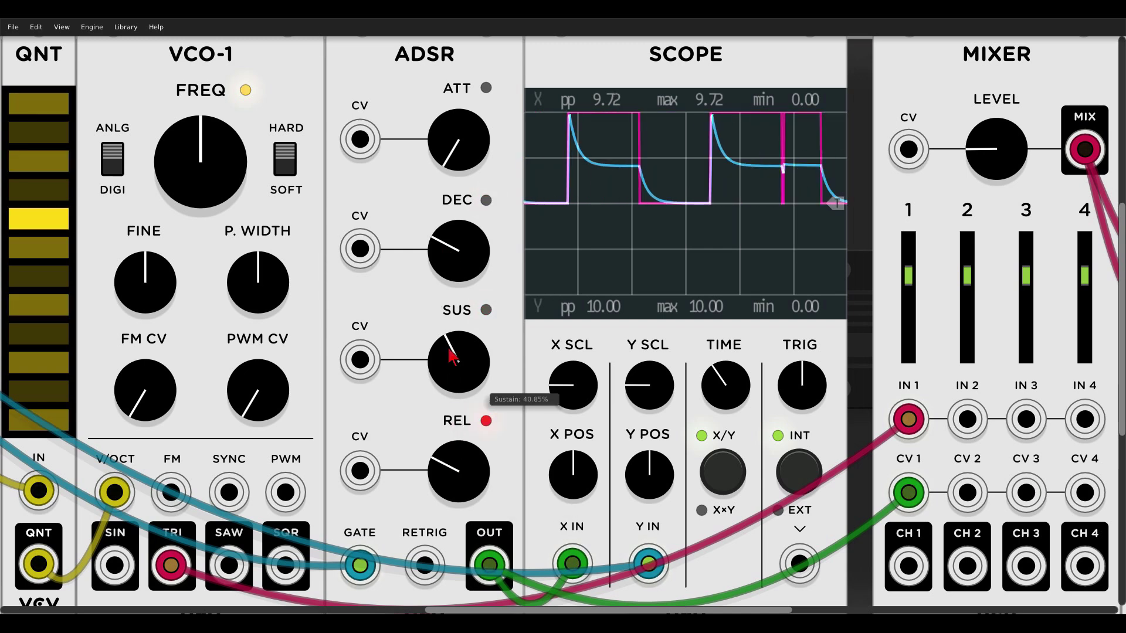
# - Set the SEQ-3 to 7 steps and raise its clock tempo slightly
pyautogui.scroll(-3, 452, 357)
pyautogui.moveTo(397, 156); pyautogui.dragTo(514, 151)
pyautogui.scroll(-2, 514, 152)
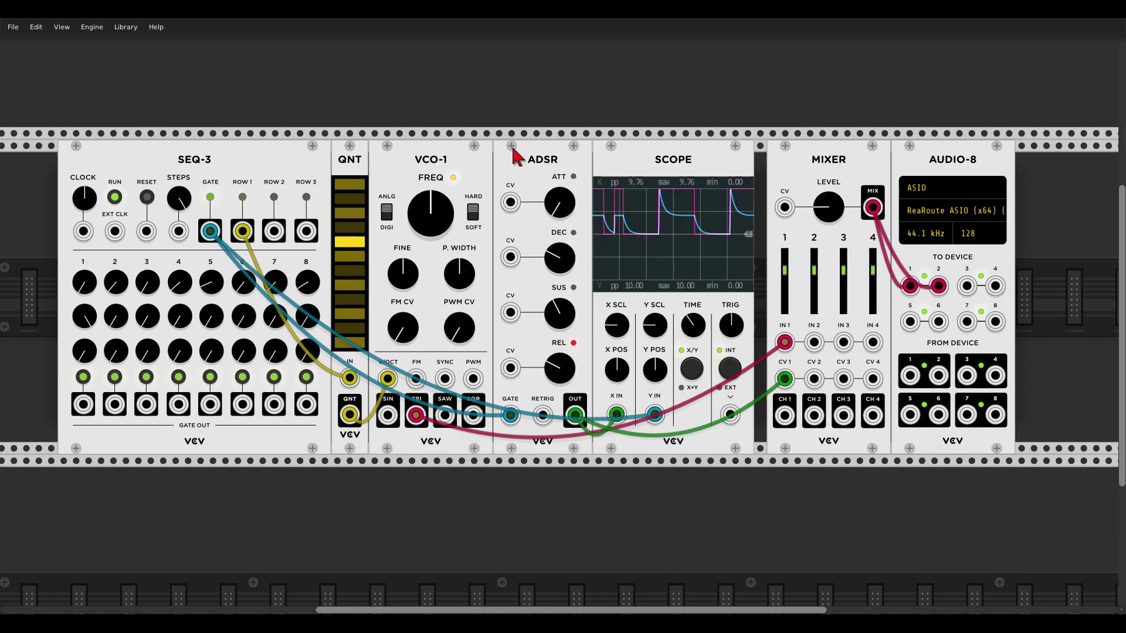
pyautogui.moveTo(186, 201)
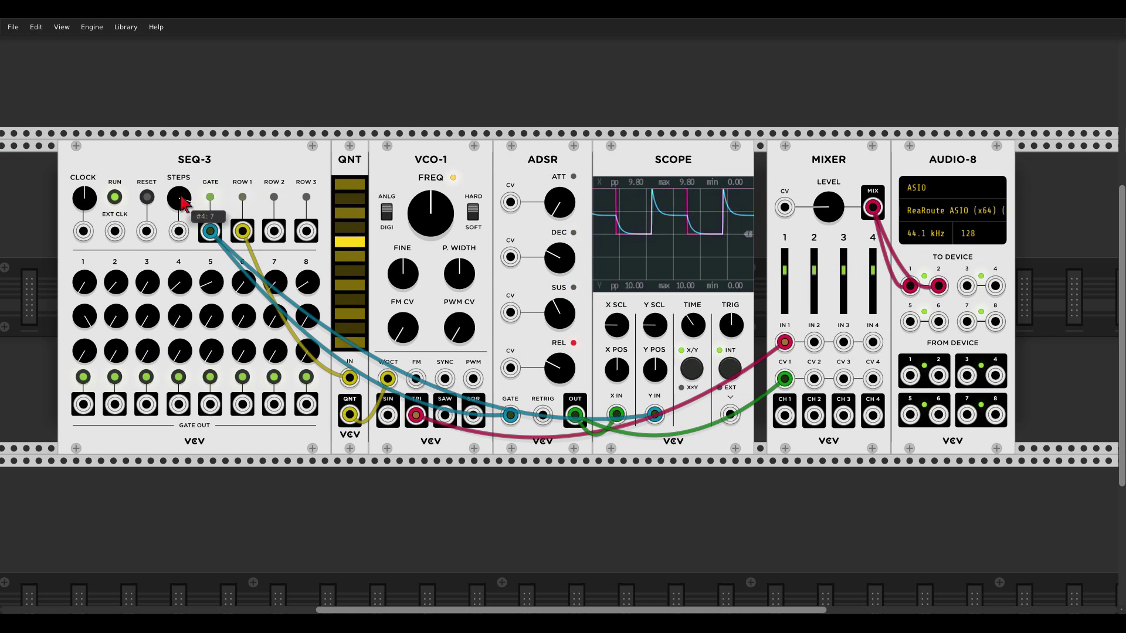
pyautogui.moveTo(84, 198); pyautogui.dragTo(84, 199)
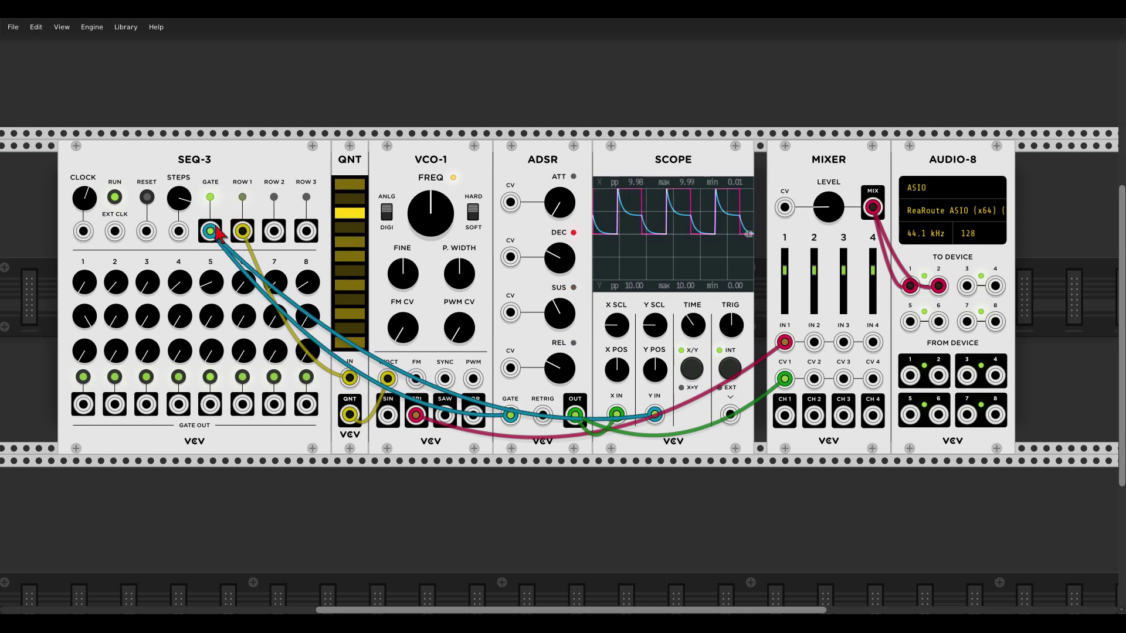
# - Switch off the SEQ-3 gates for steps 2 and 4 and raise the clock tempo to 395.32 bpm
pyautogui.click(115, 377)
pyautogui.click(178, 377)
pyautogui.moveTo(84, 198); pyautogui.dragTo(84, 188)
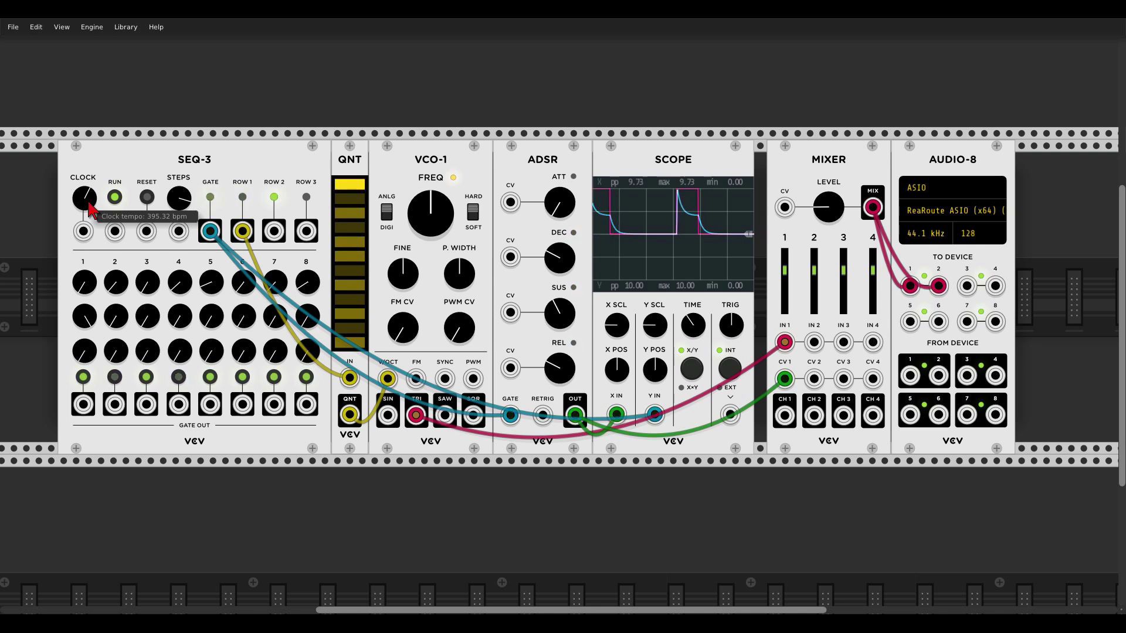
# - Adjust the first-row value of SEQ-3 step 3 to 0.765
pyautogui.moveTo(151, 293); pyautogui.dragTo(151, 292)
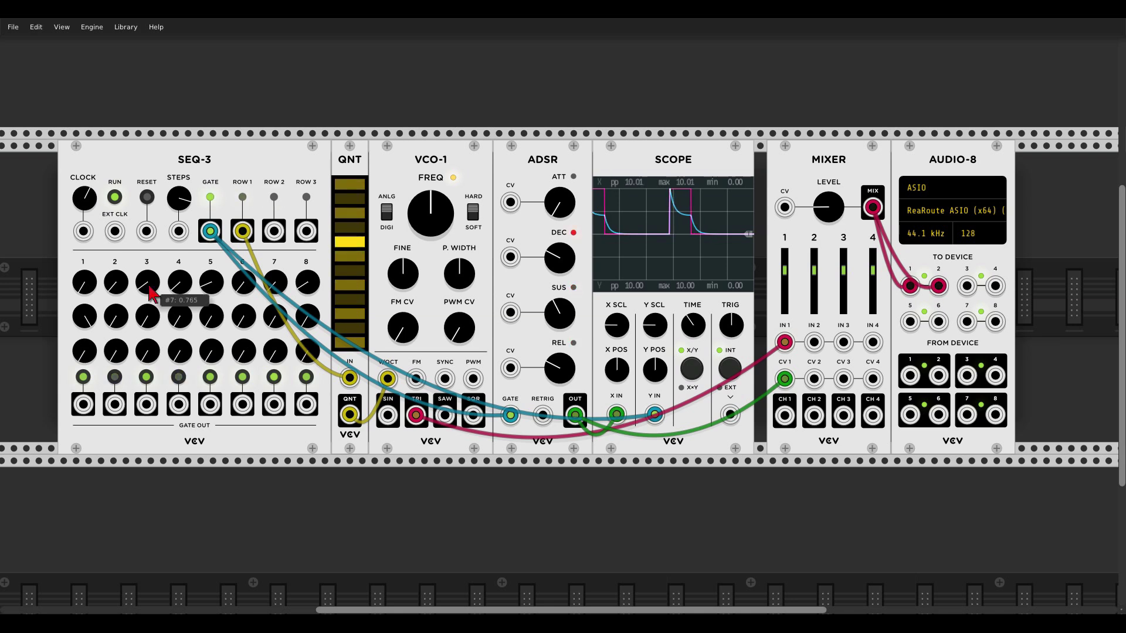